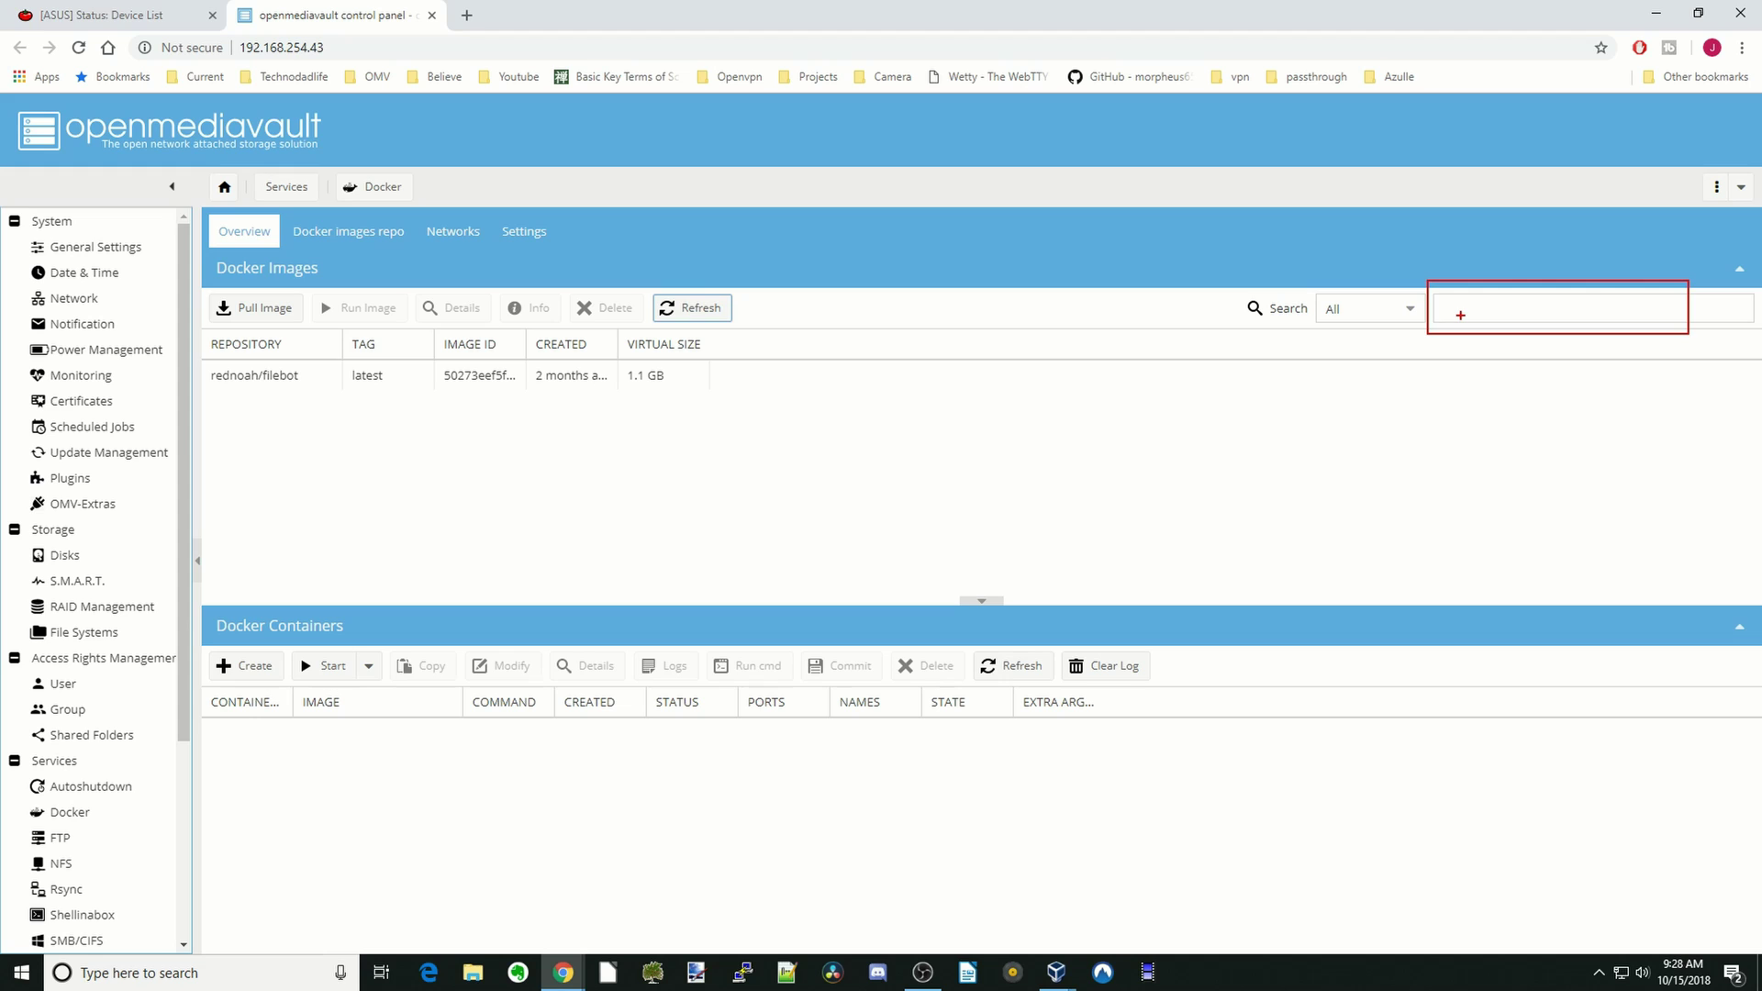
- Search Docker images for 'wetty' and choose svenihoney/wetty to pull, checking its Docker Hub page
left_click(1461, 315)
type("wetty")
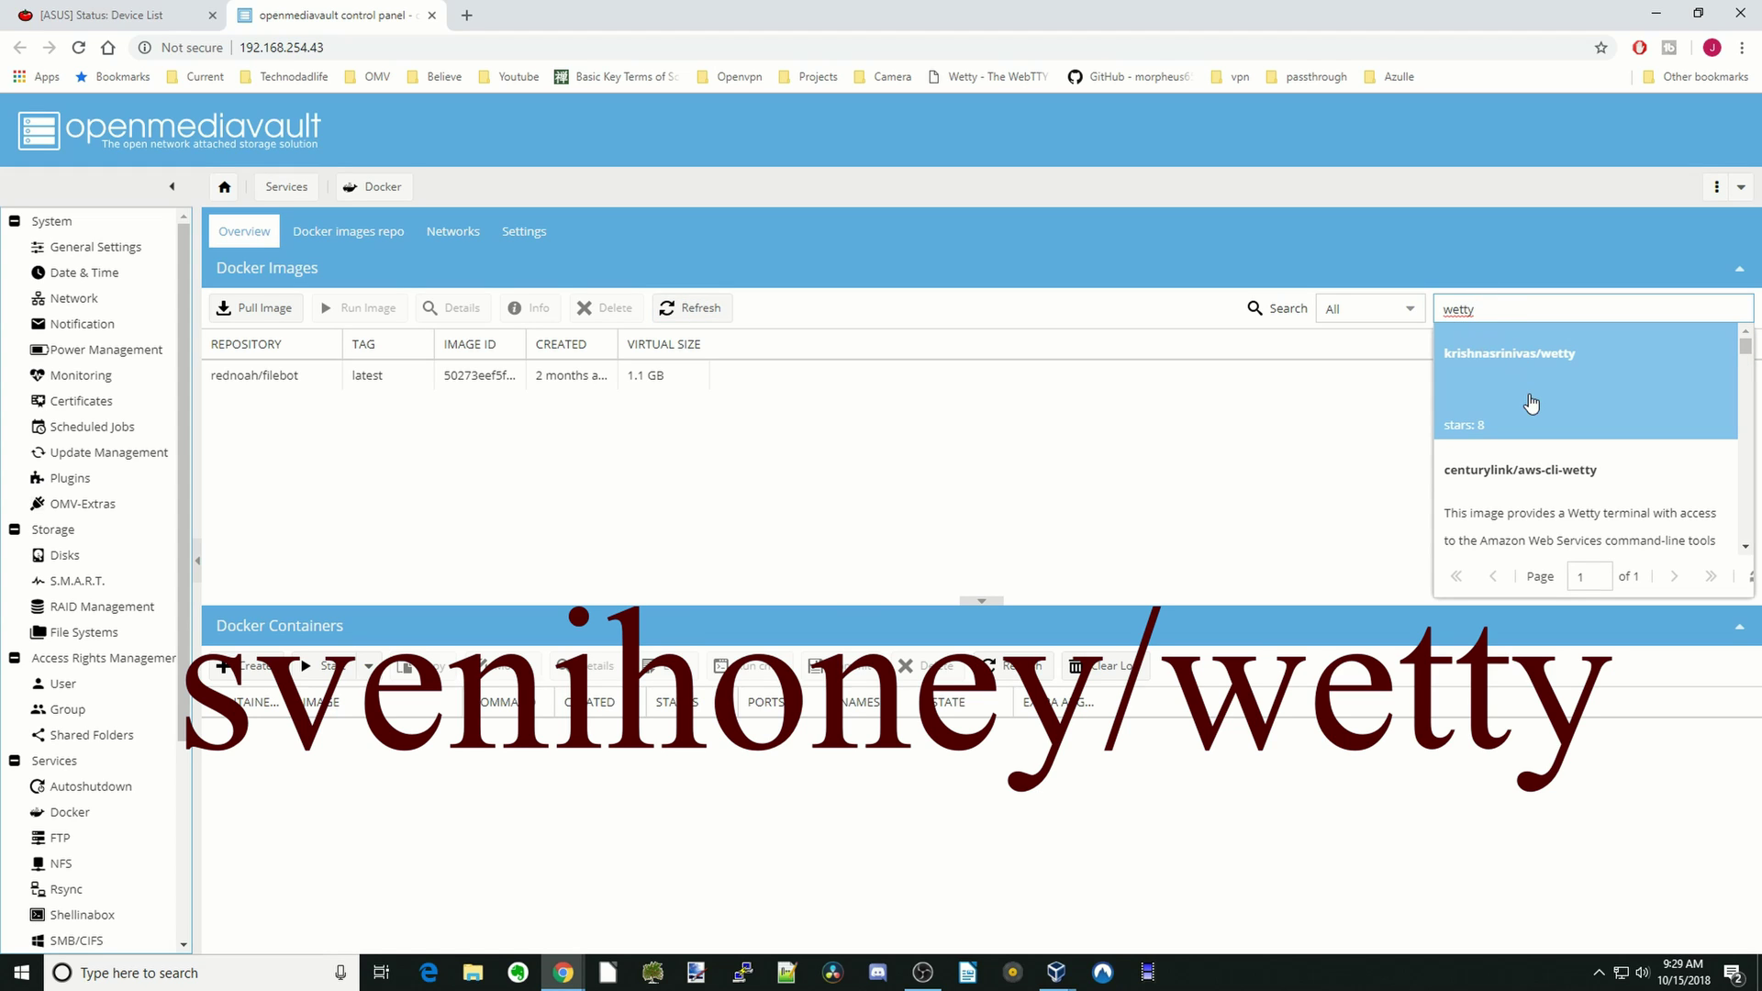
scroll(1531, 402, "down", 3)
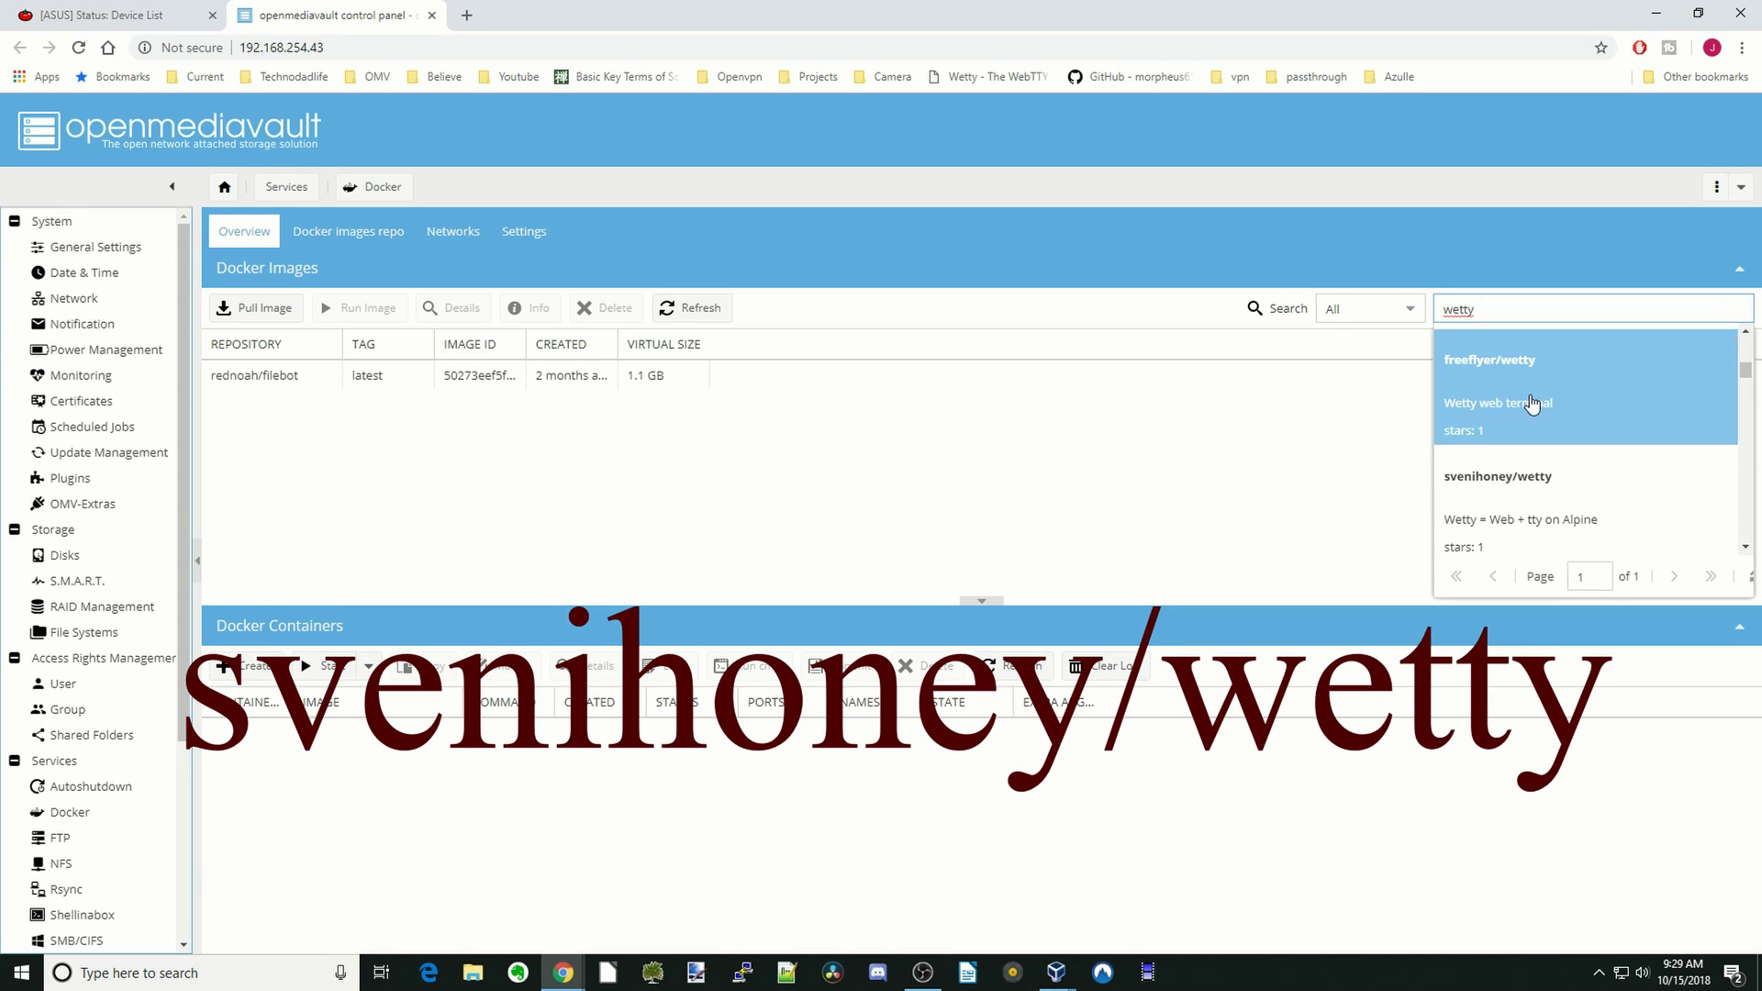
scroll(1531, 404, "down", 2)
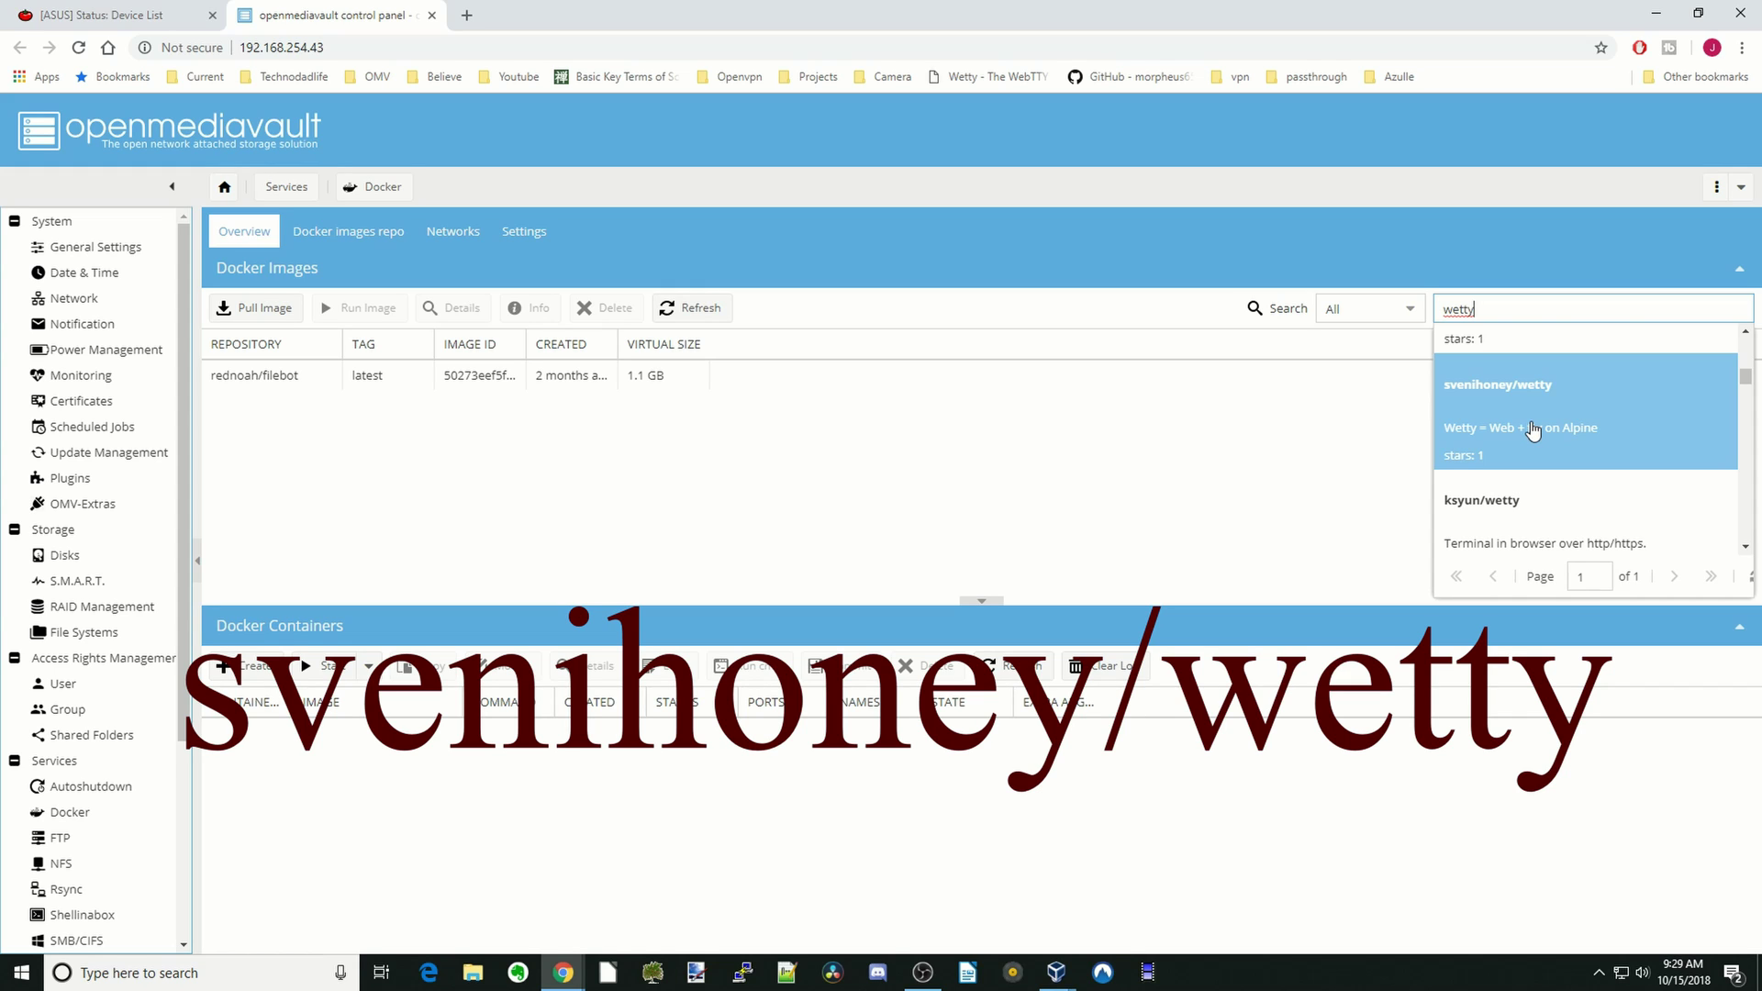
left_click(1533, 429)
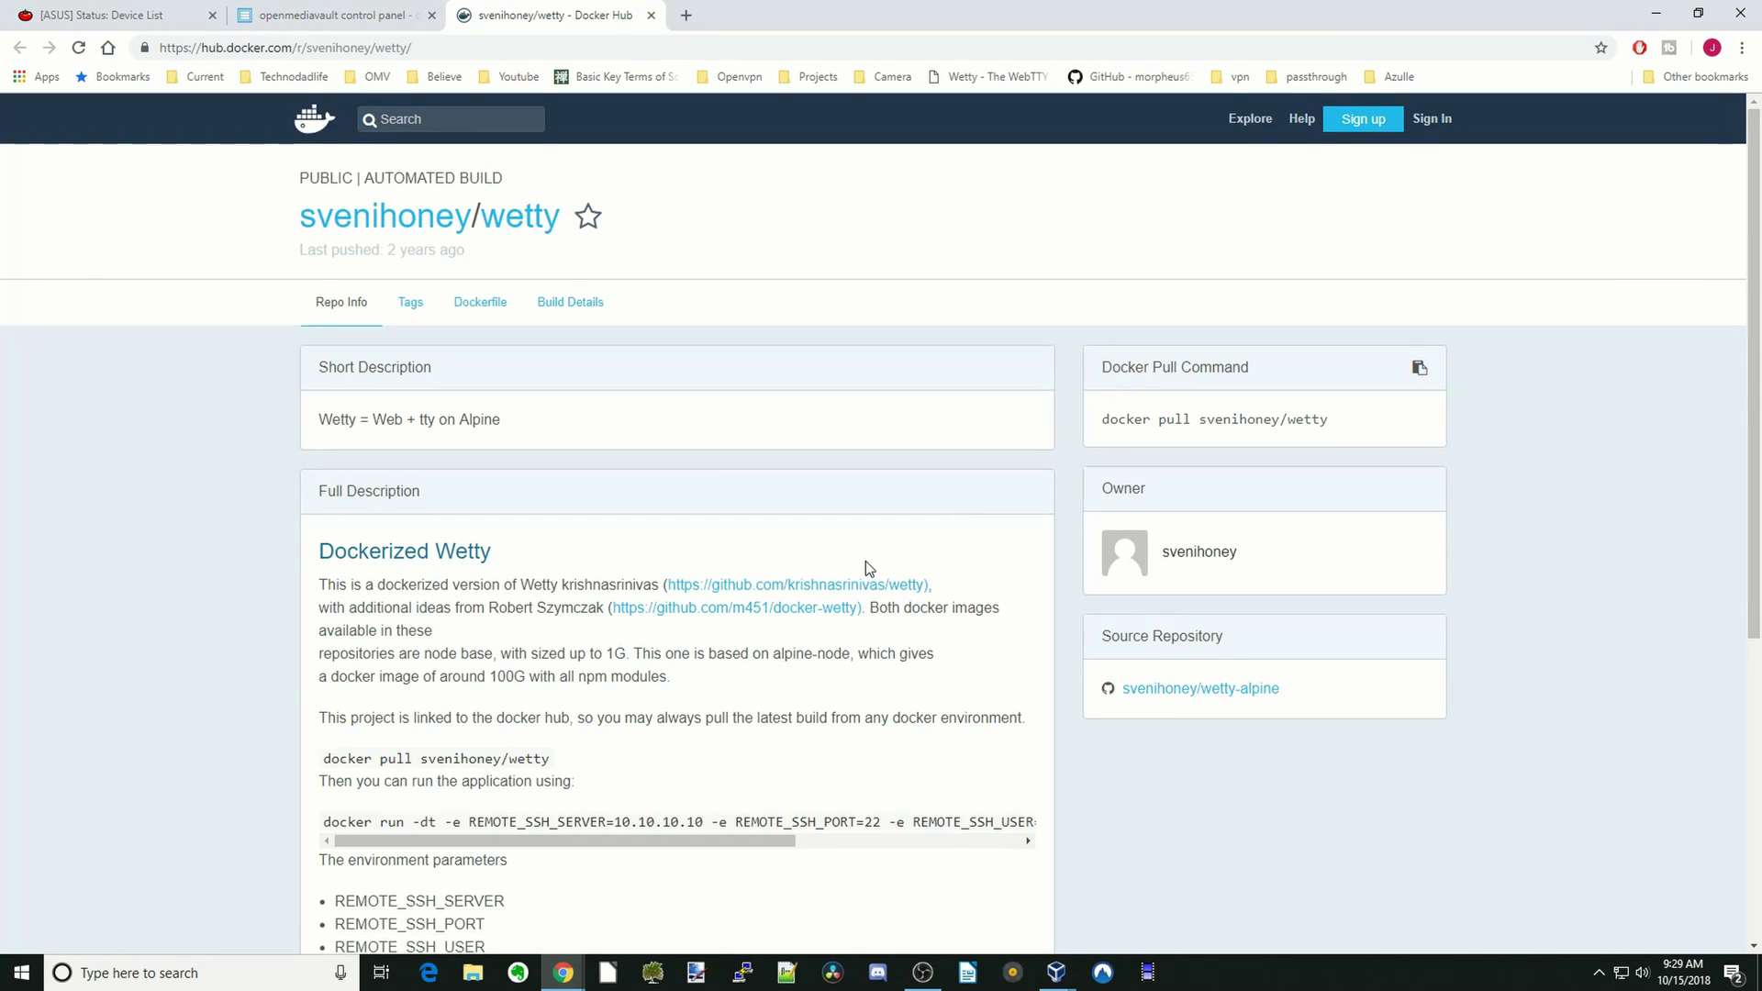
scroll(872, 551, "down", 2)
left_click(367, 22)
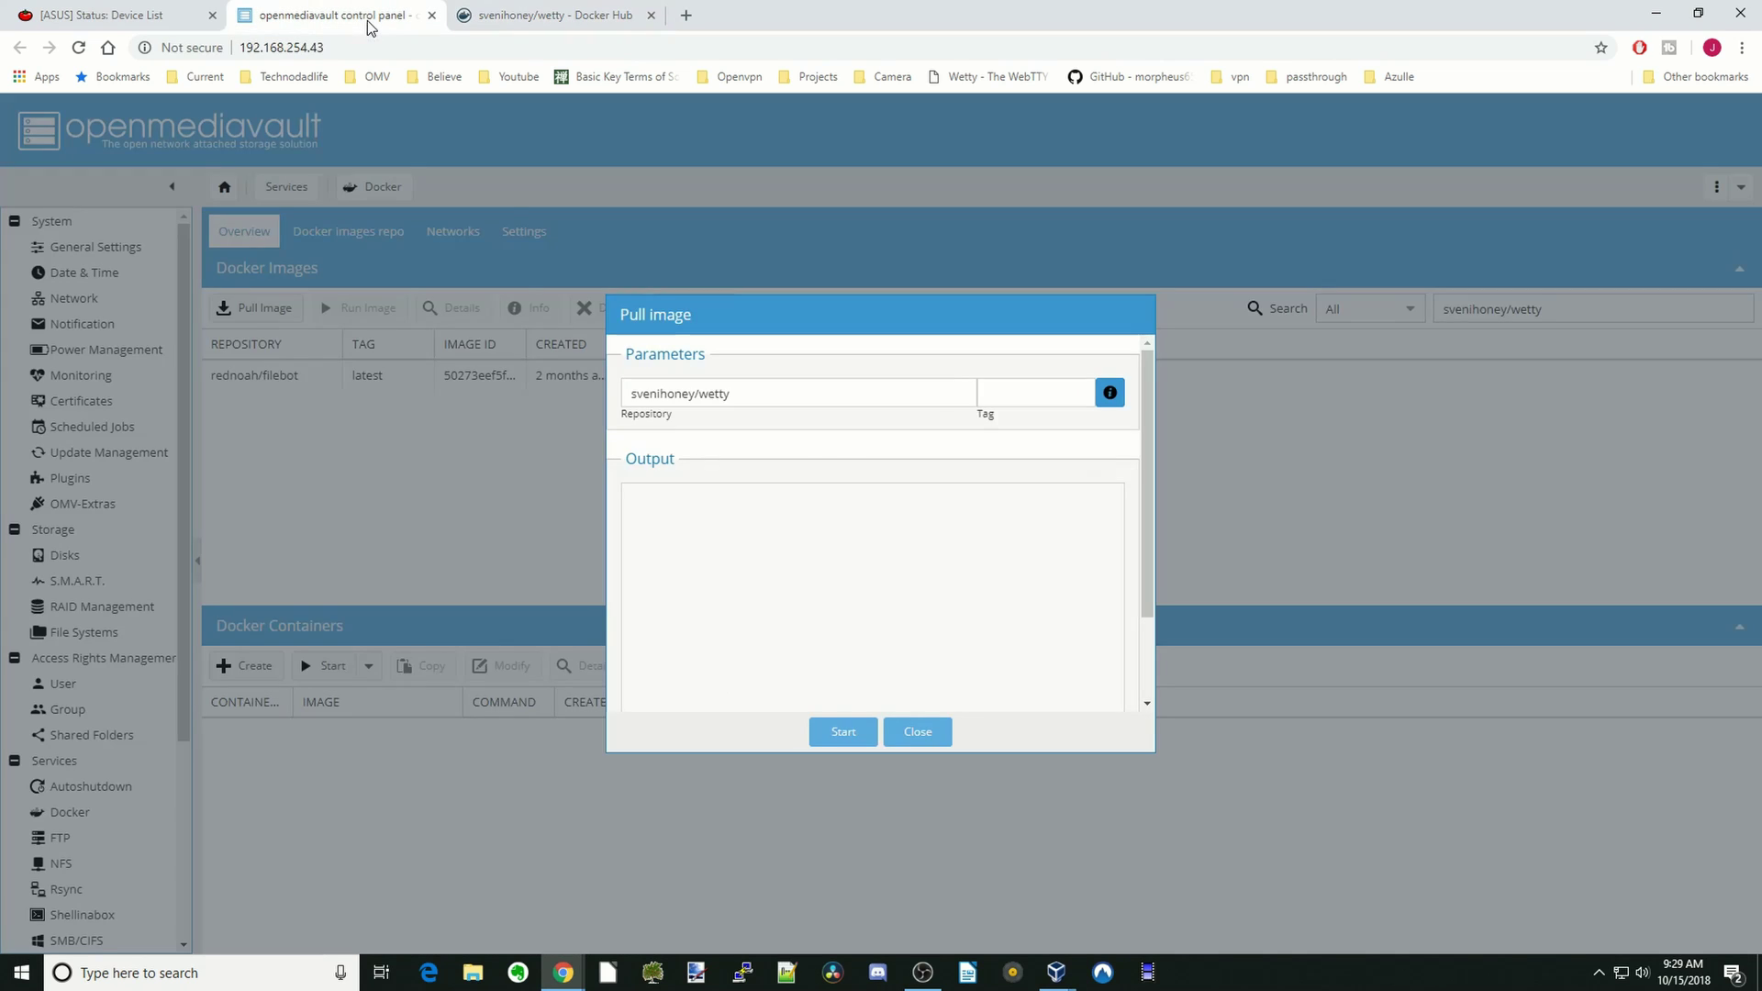
- Pull svenihoney/wetty (latest, 100.4 MB) and select it in the Images list
left_click(843, 734)
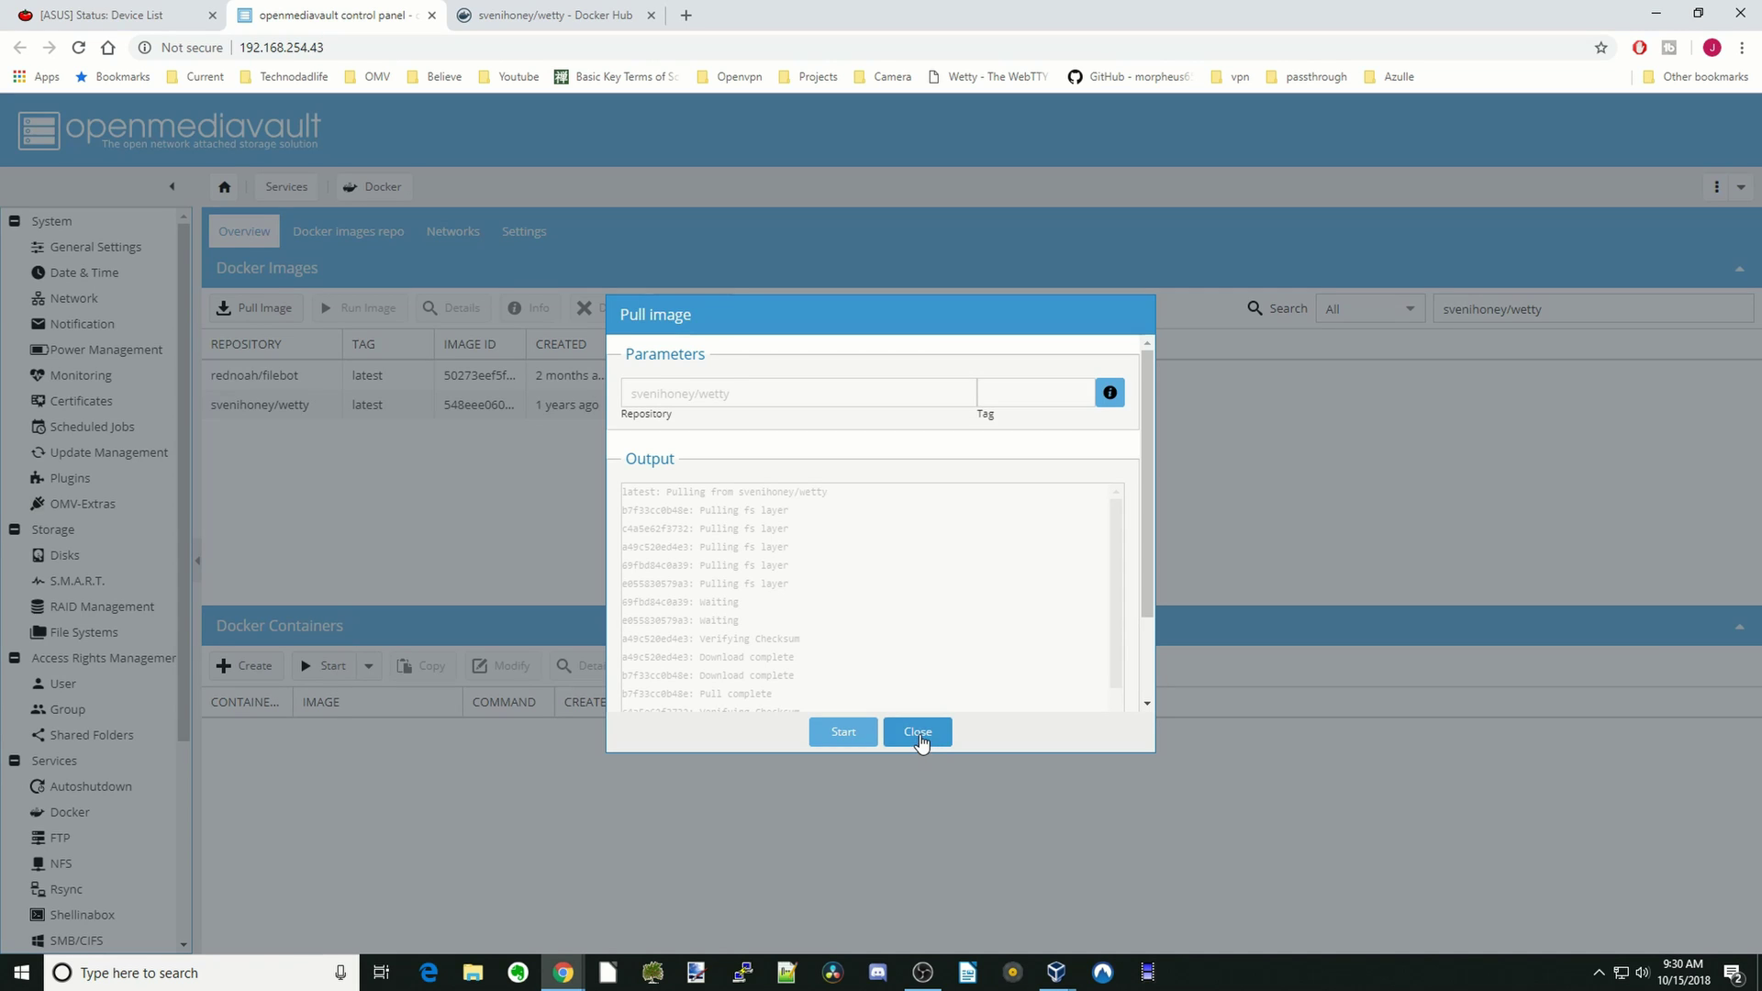
left_click(918, 734)
left_click(307, 406)
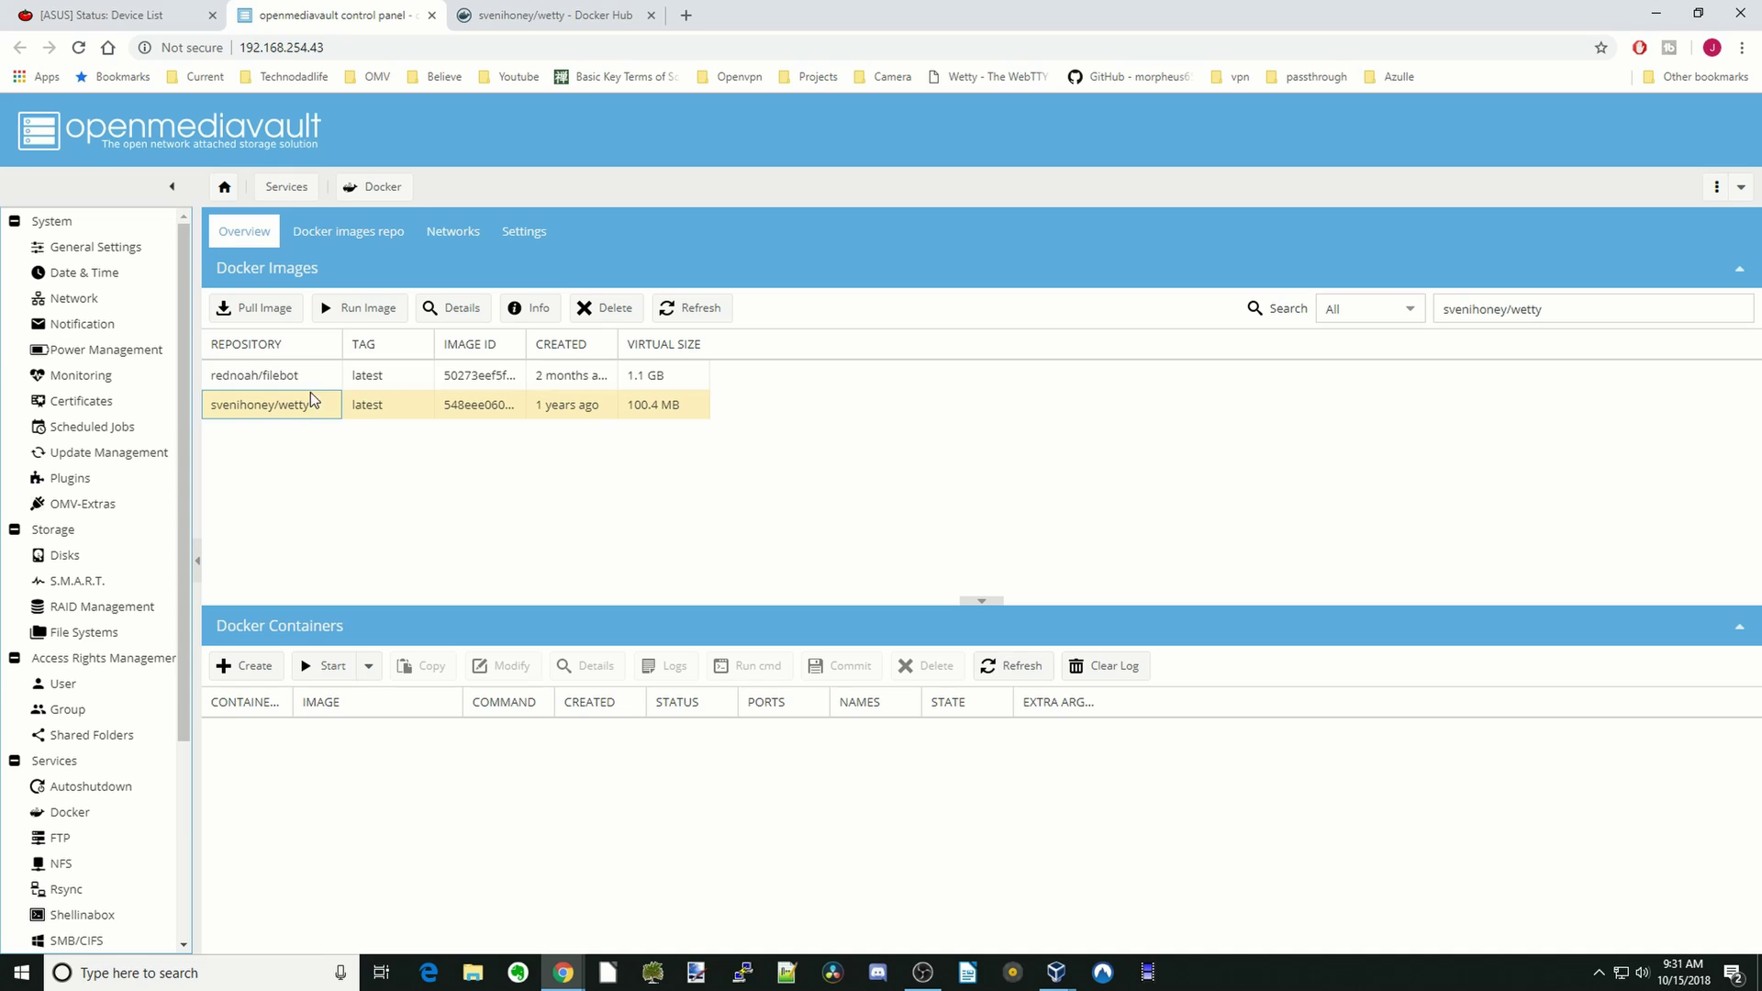
- Run a container from the image named 'wetty' with restart policy always
left_click(360, 312)
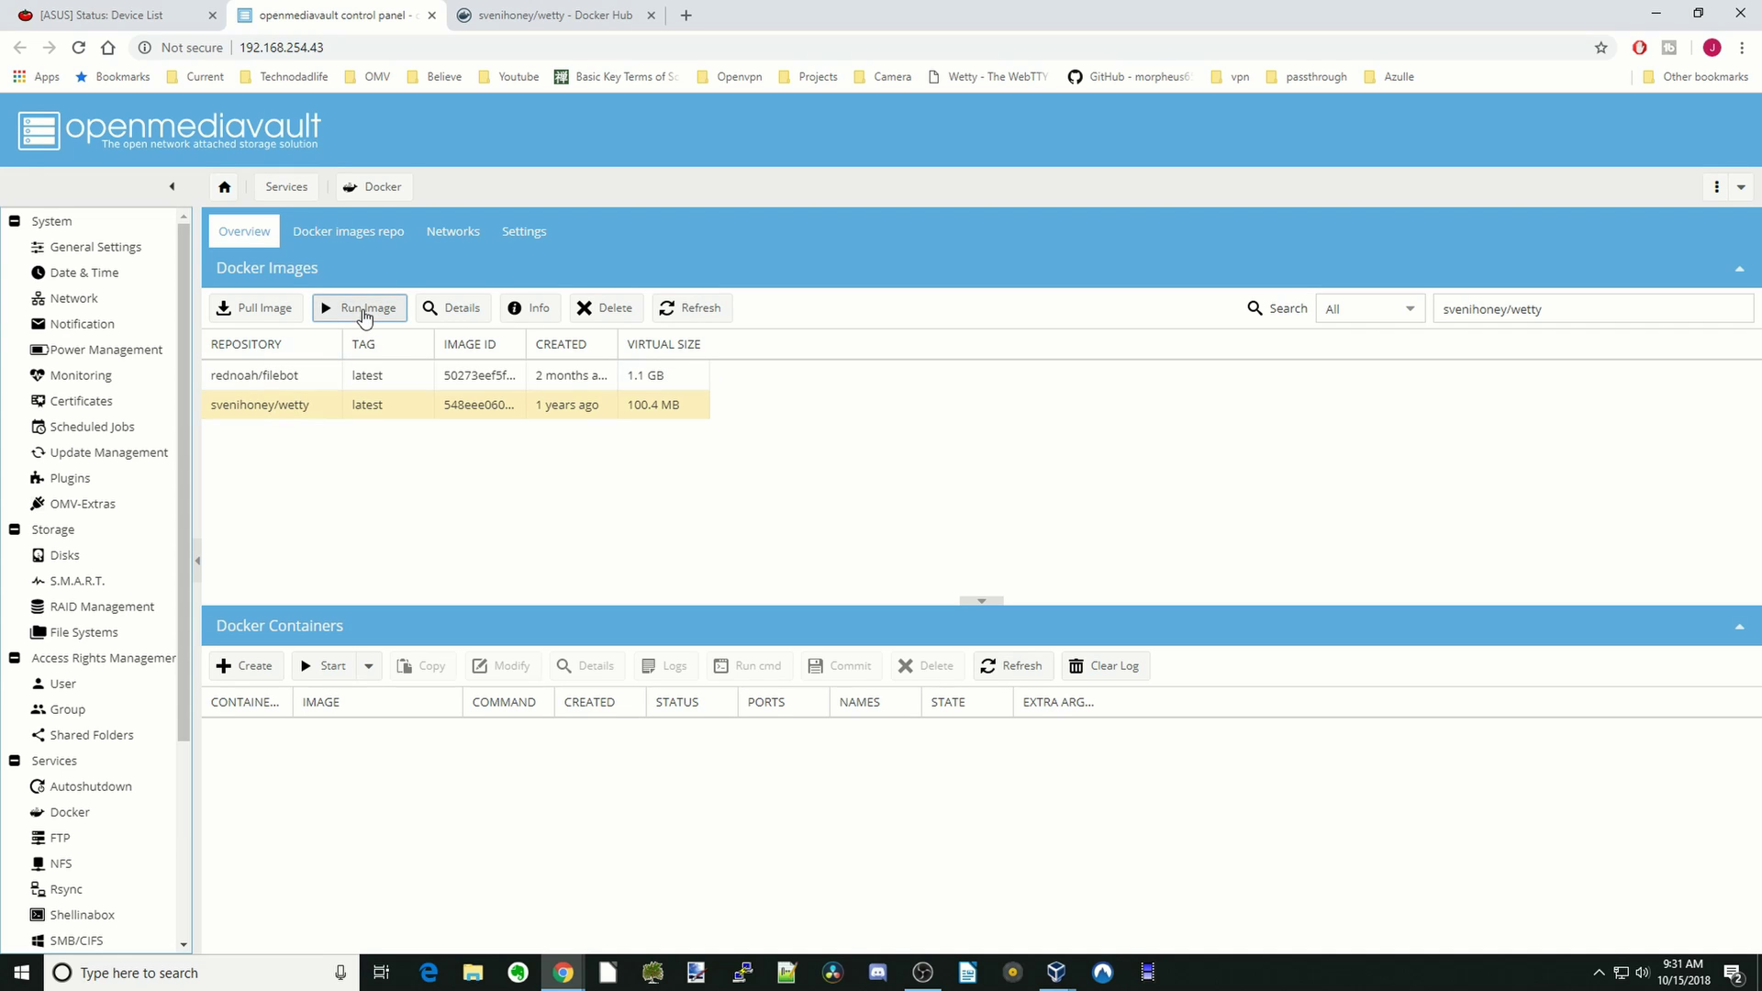
left_click(867, 351)
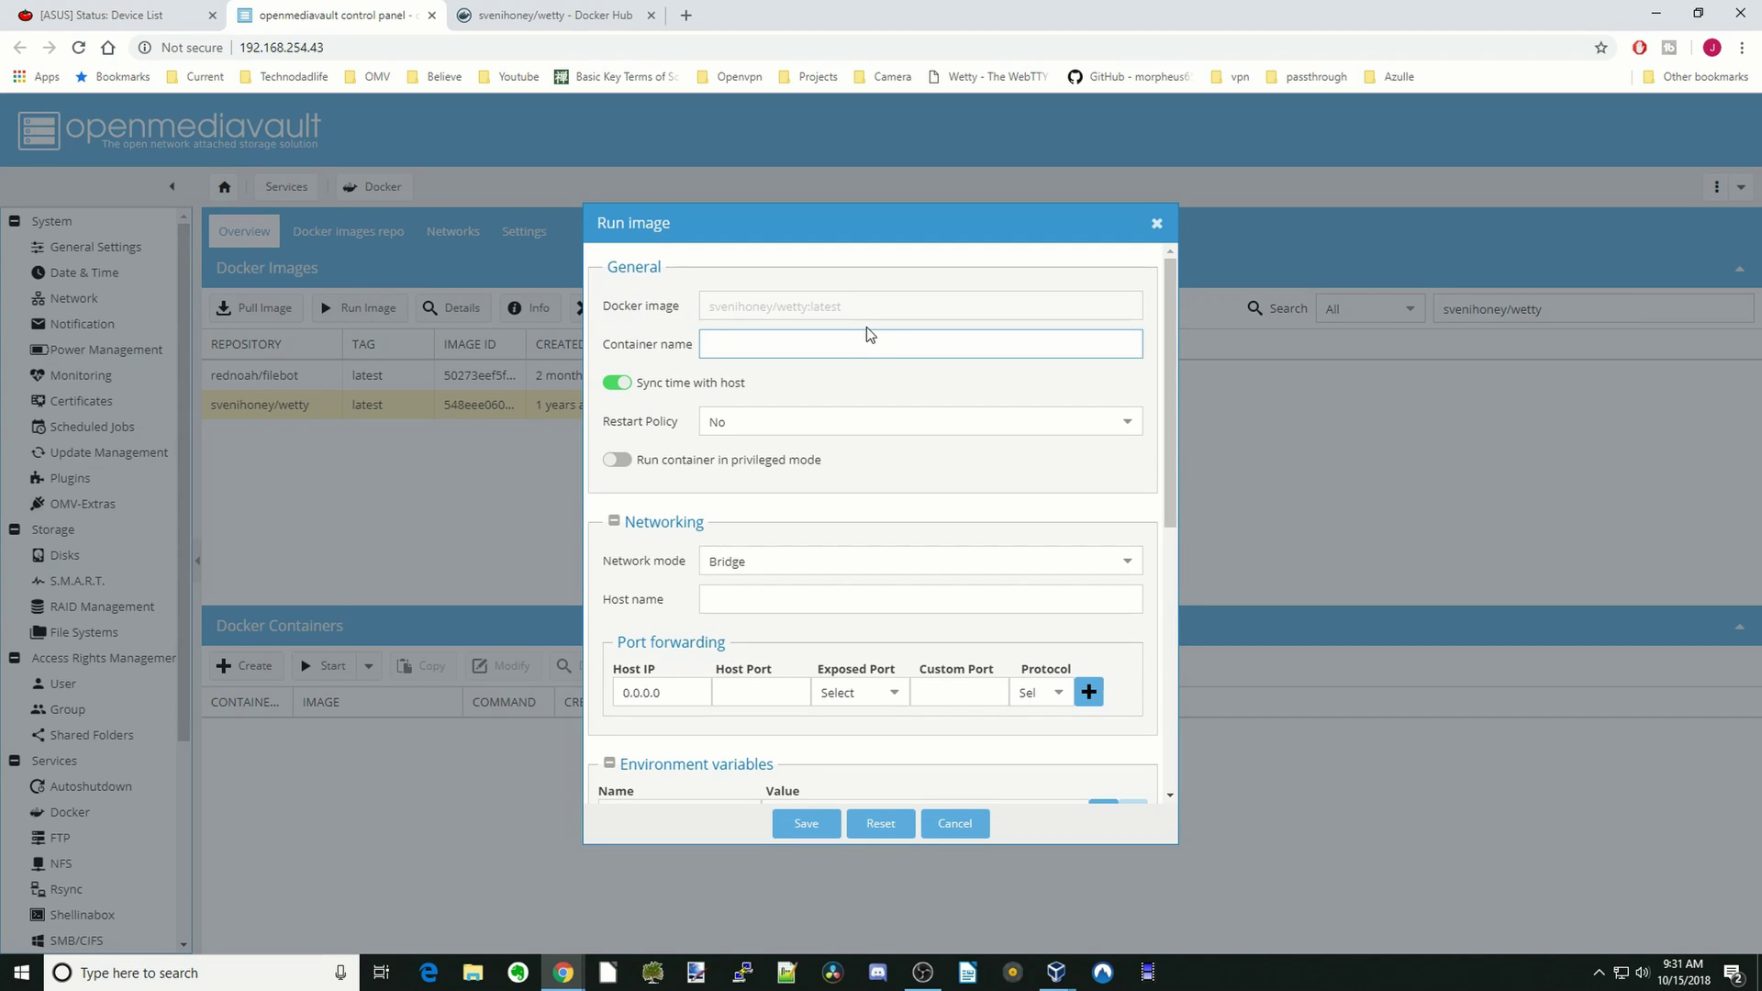
type("wetty")
left_click(1077, 424)
left_click(936, 482)
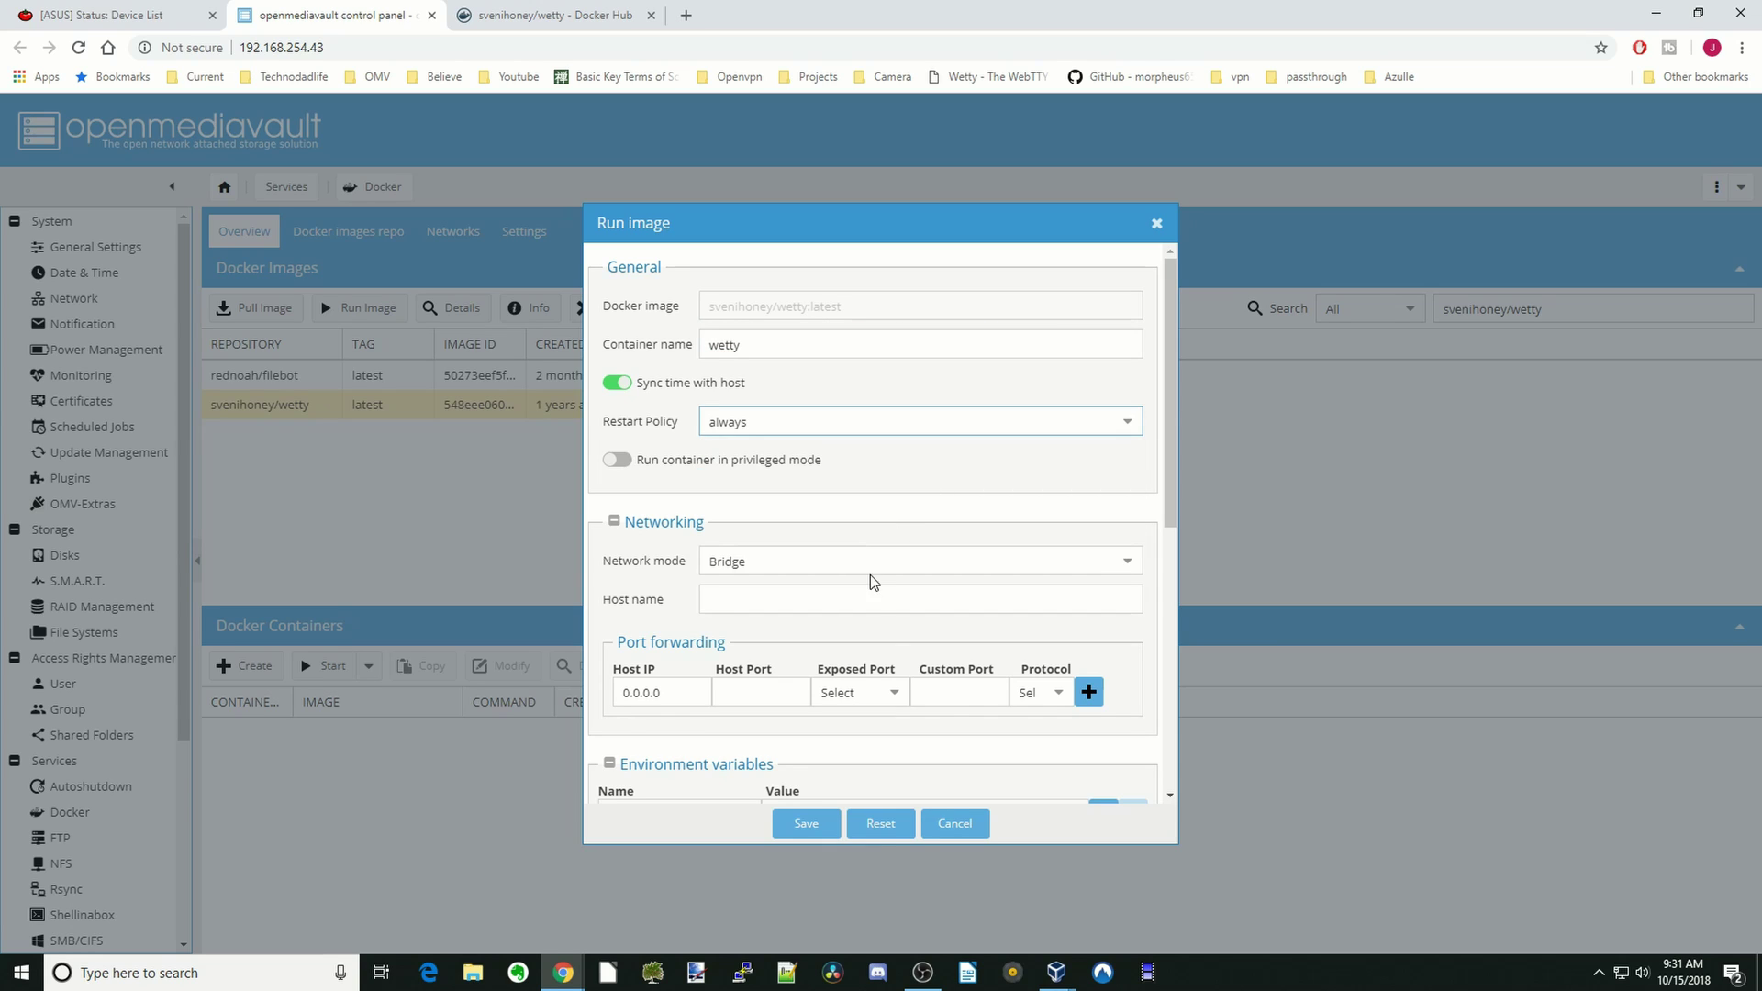
- Forward host port 3000 to exposed container port 3000/tcp
left_click(883, 692)
left_click(870, 740)
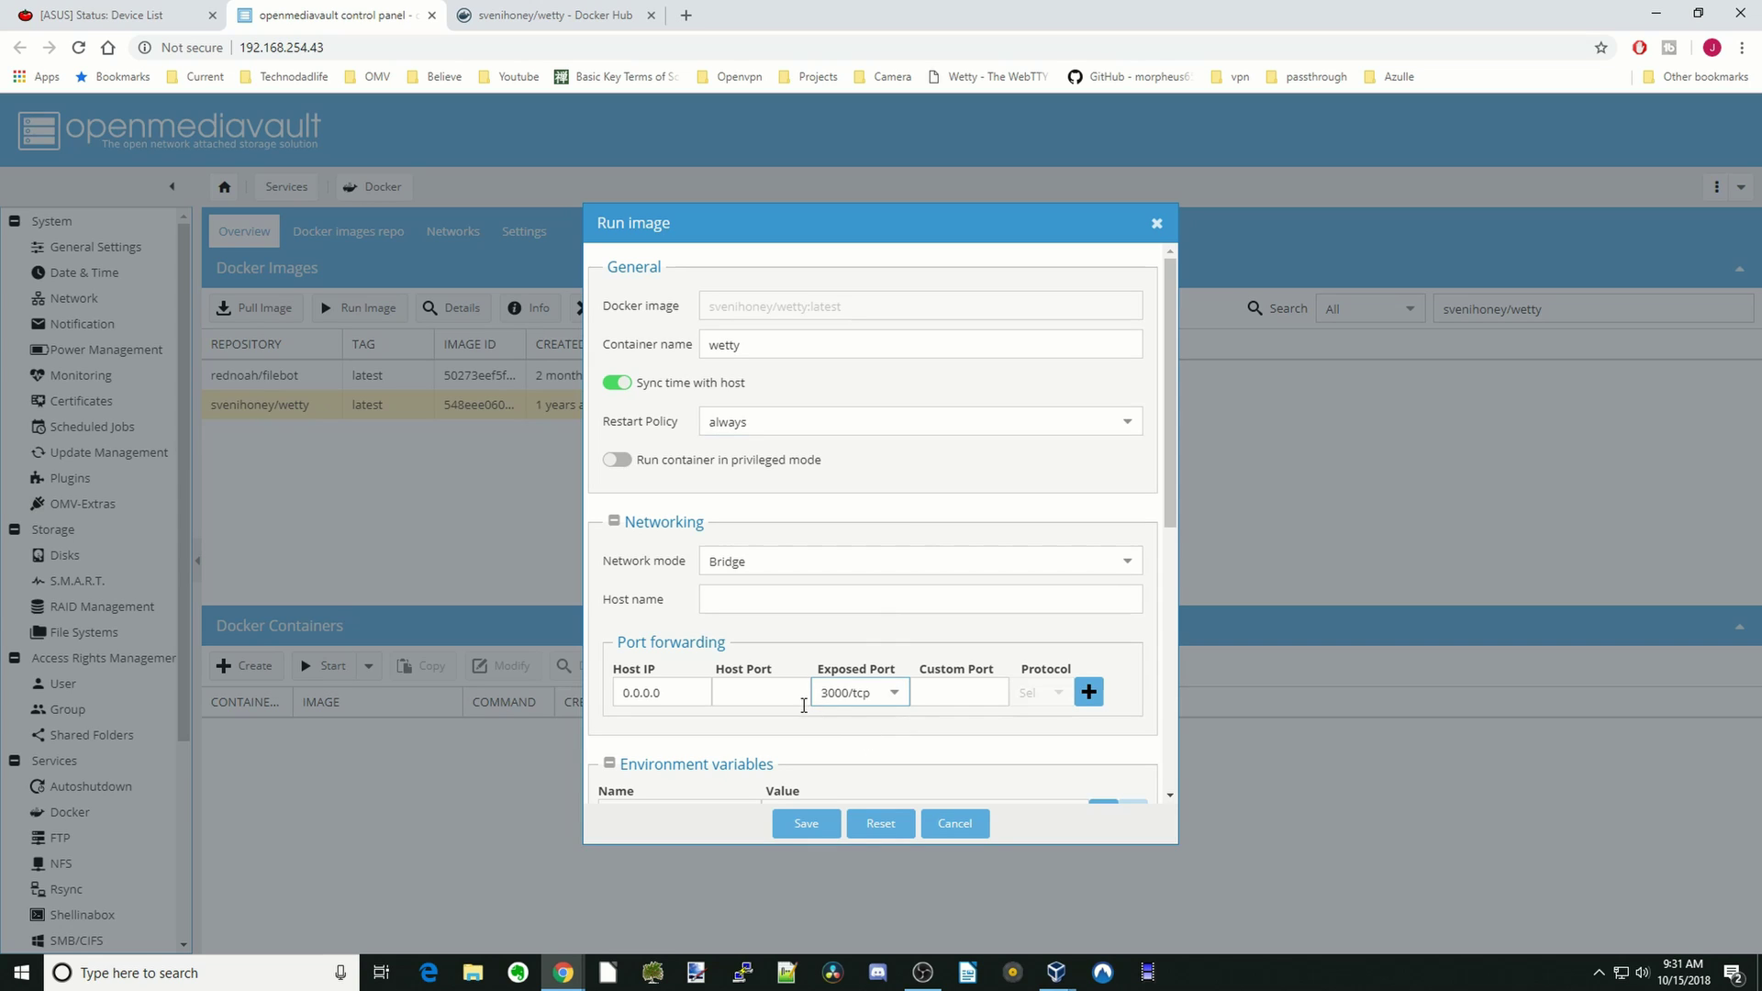
left_click(773, 697)
type("3000")
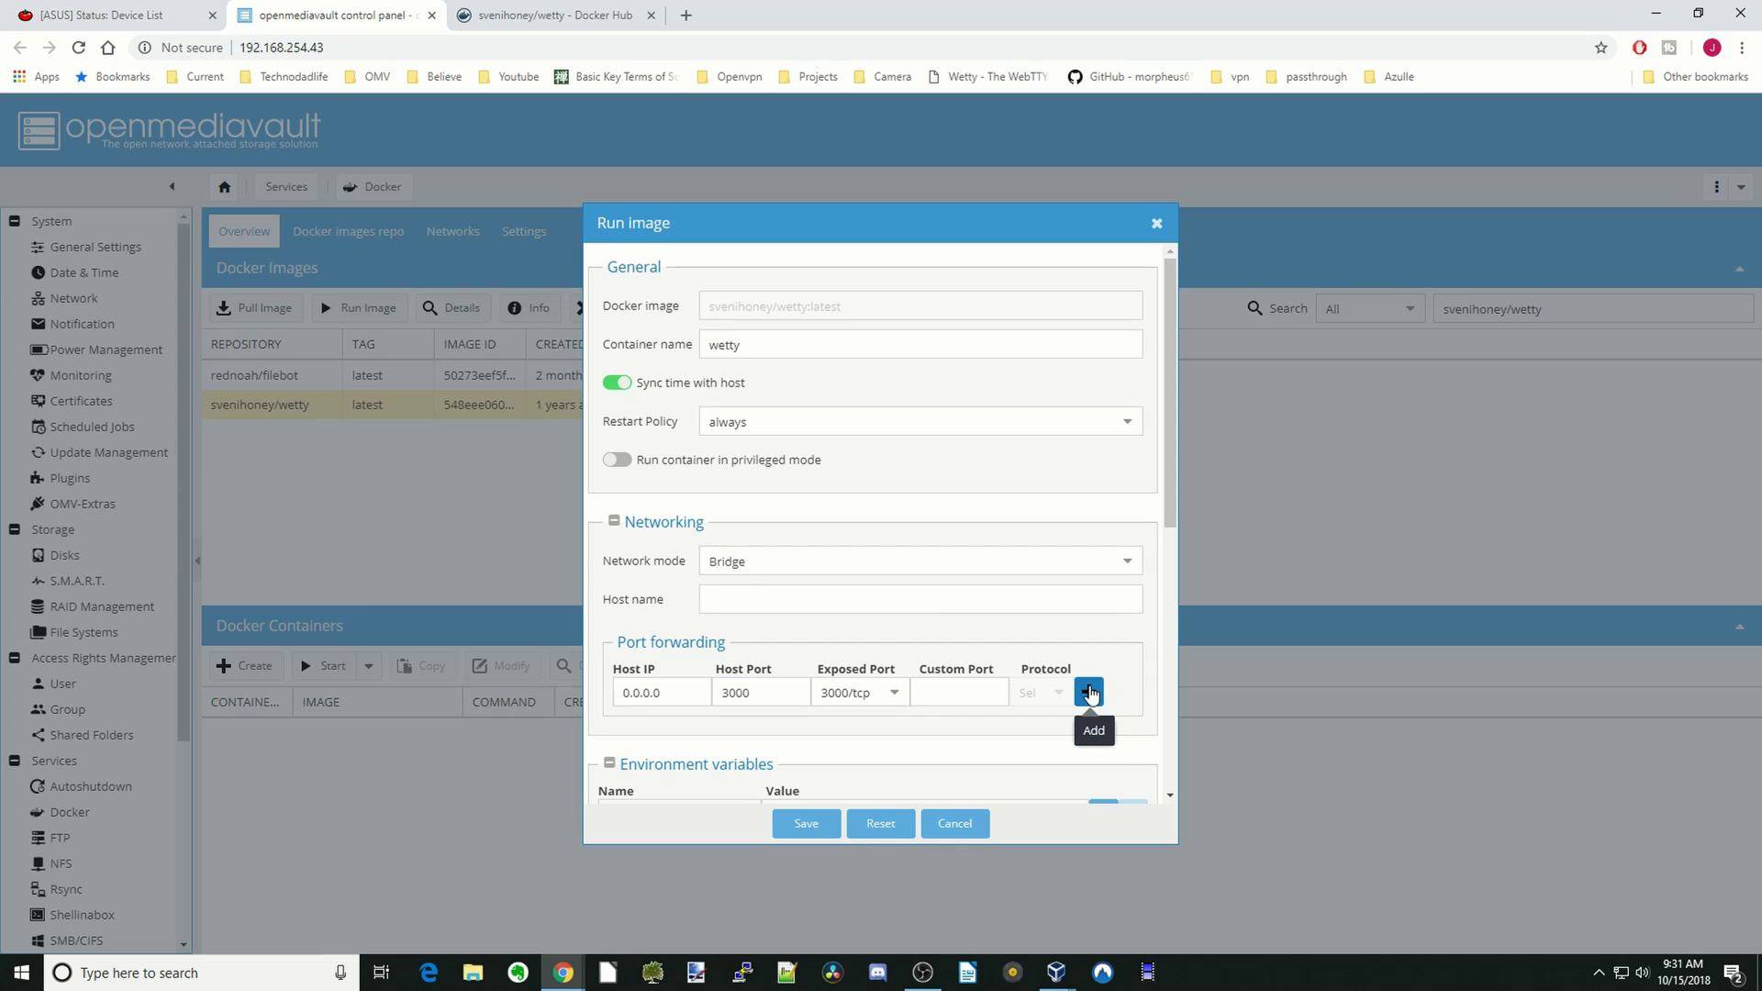
left_click(1090, 693)
scroll(1090, 688, "down", 4)
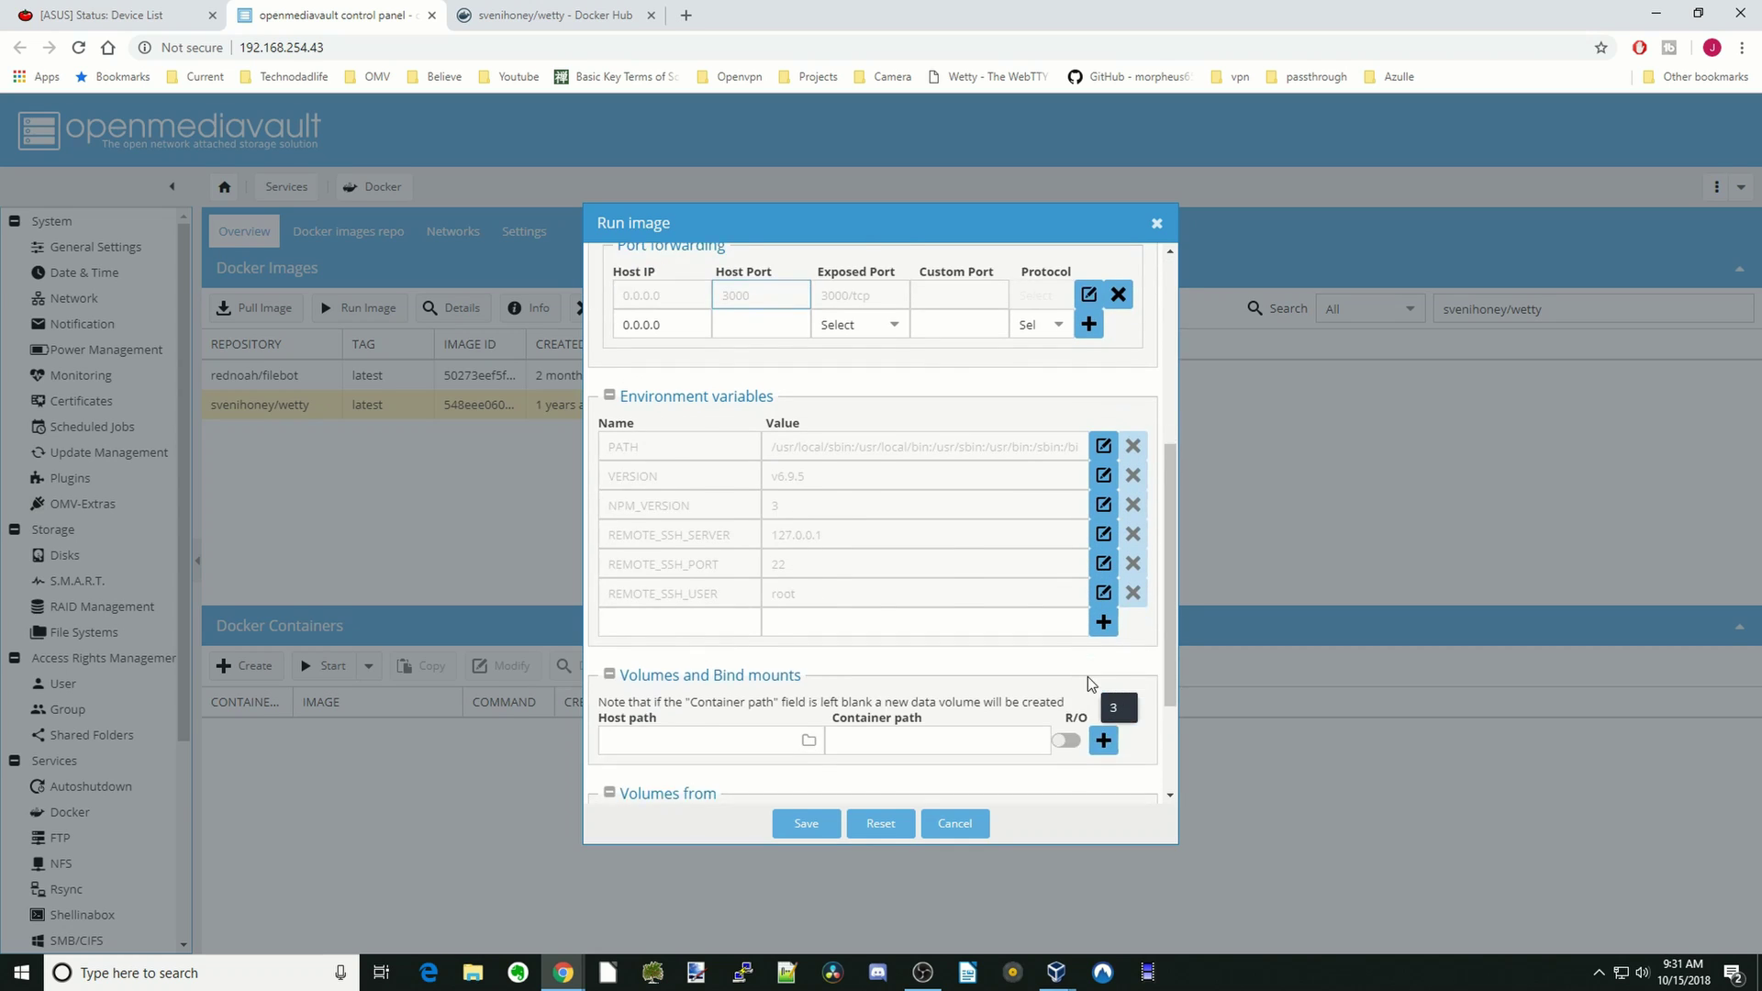
- Clear the old 127.0.0.1 address from the REMOTE_SSH_SERVER variable
left_click(1009, 741)
scroll(1061, 504, "down", 1)
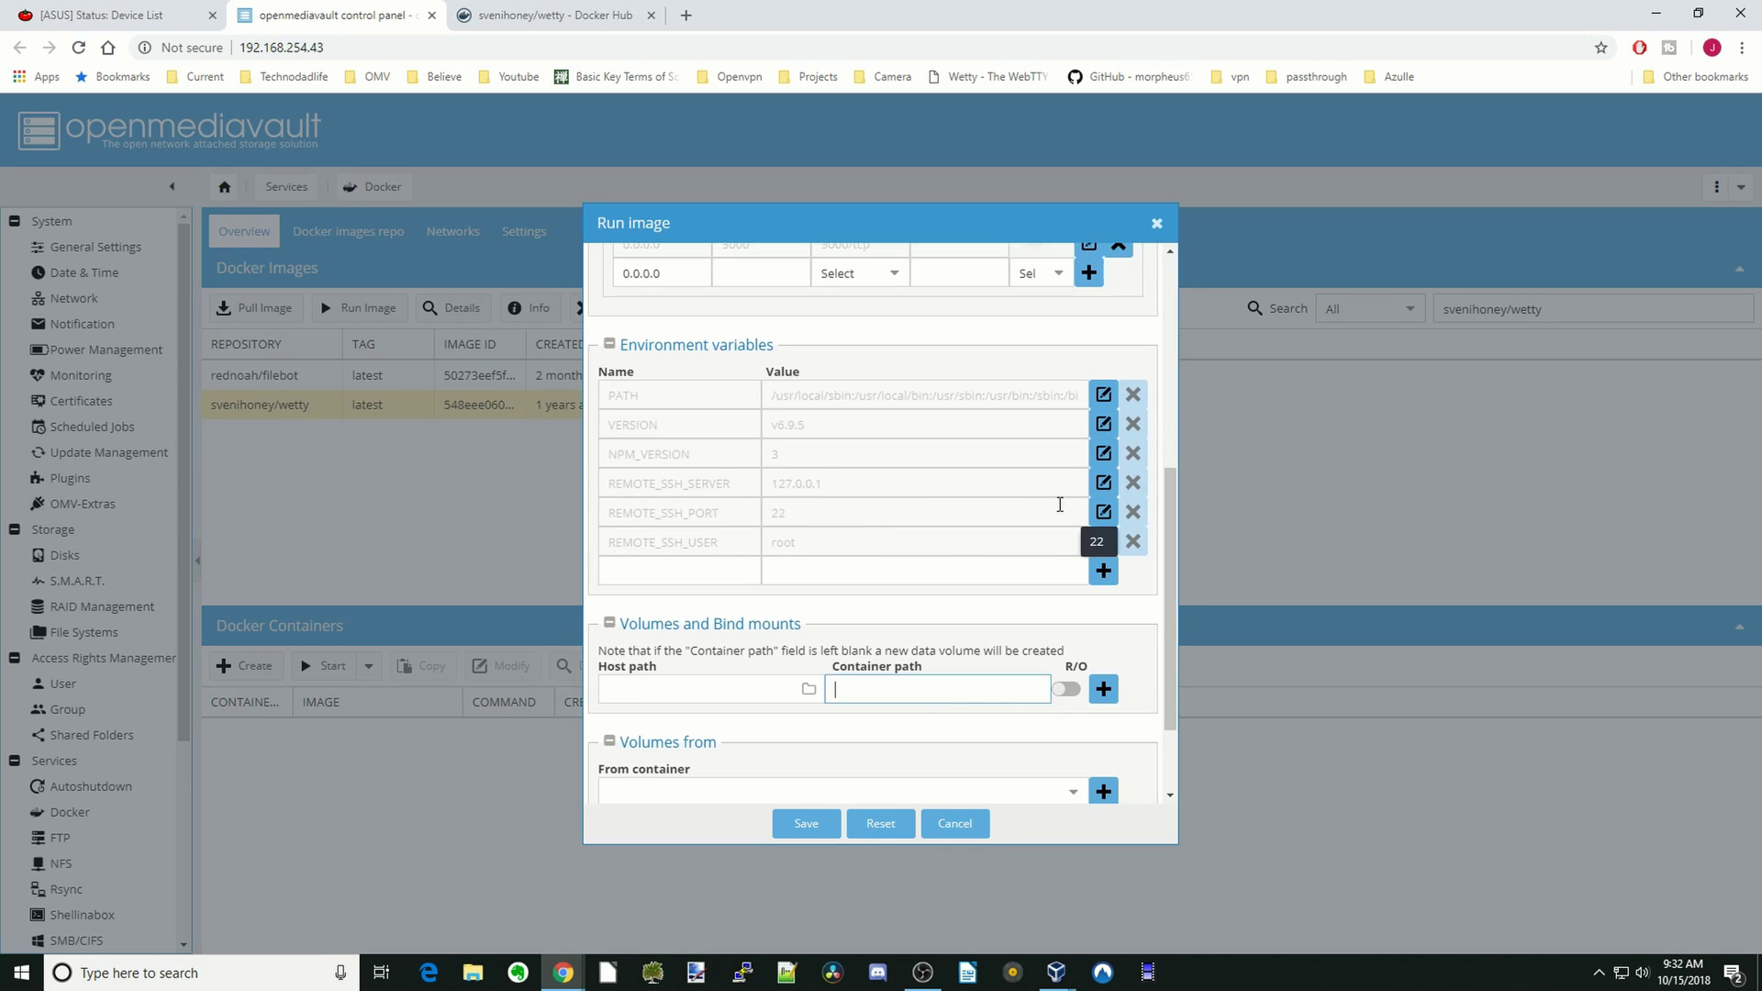
left_click(1104, 484)
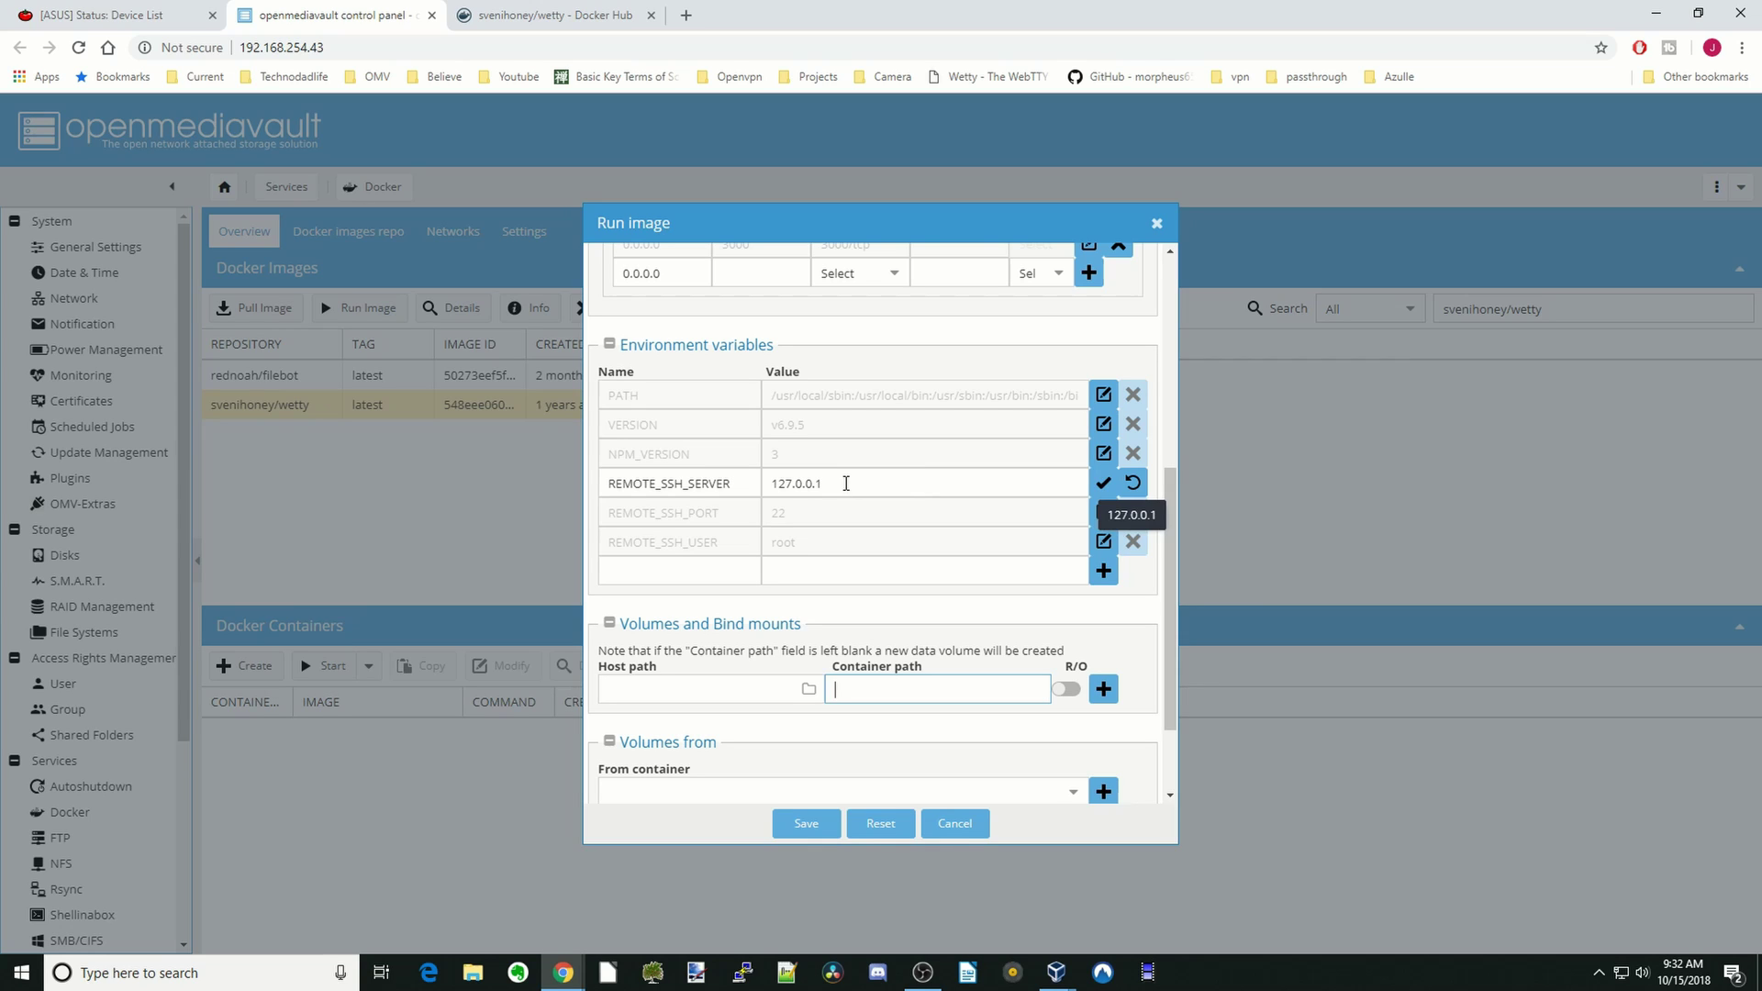
left_click_drag(847, 484, 771, 484)
key("BackSpace")
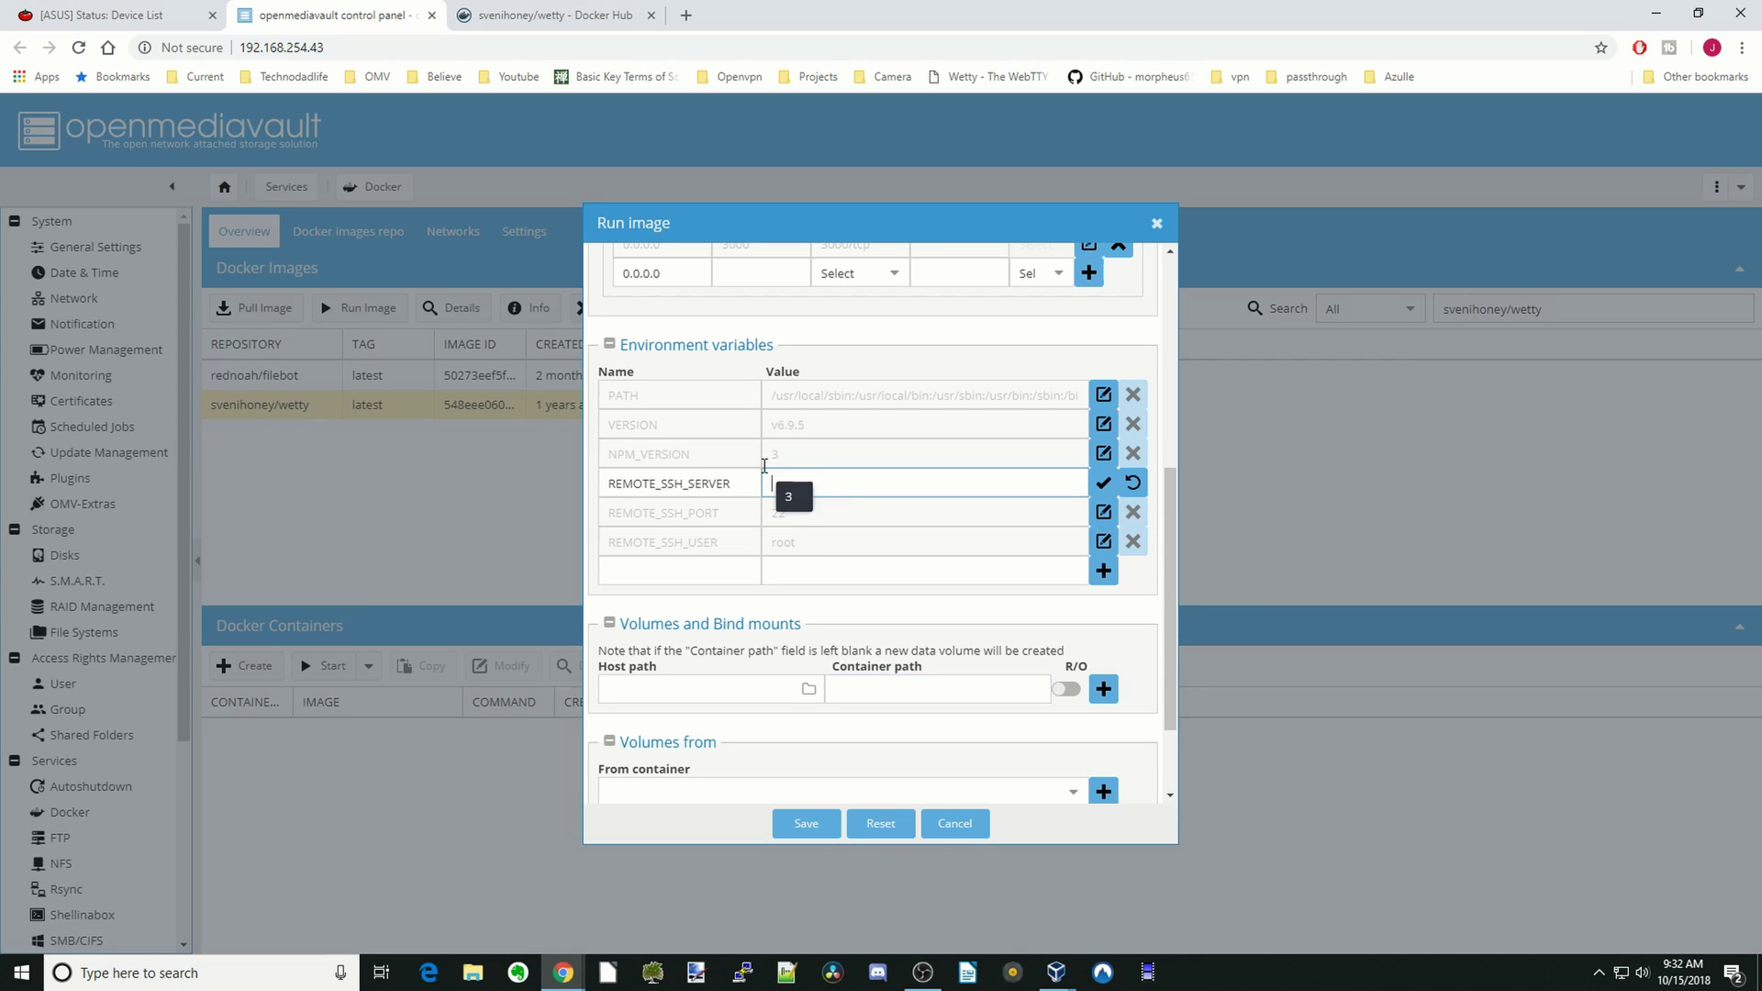
- Fill REMOTE_SSH_SERVER with the bare IP 192.168.254.43 copied from the address bar
left_click_drag(323, 47, 238, 48)
right_click(301, 46)
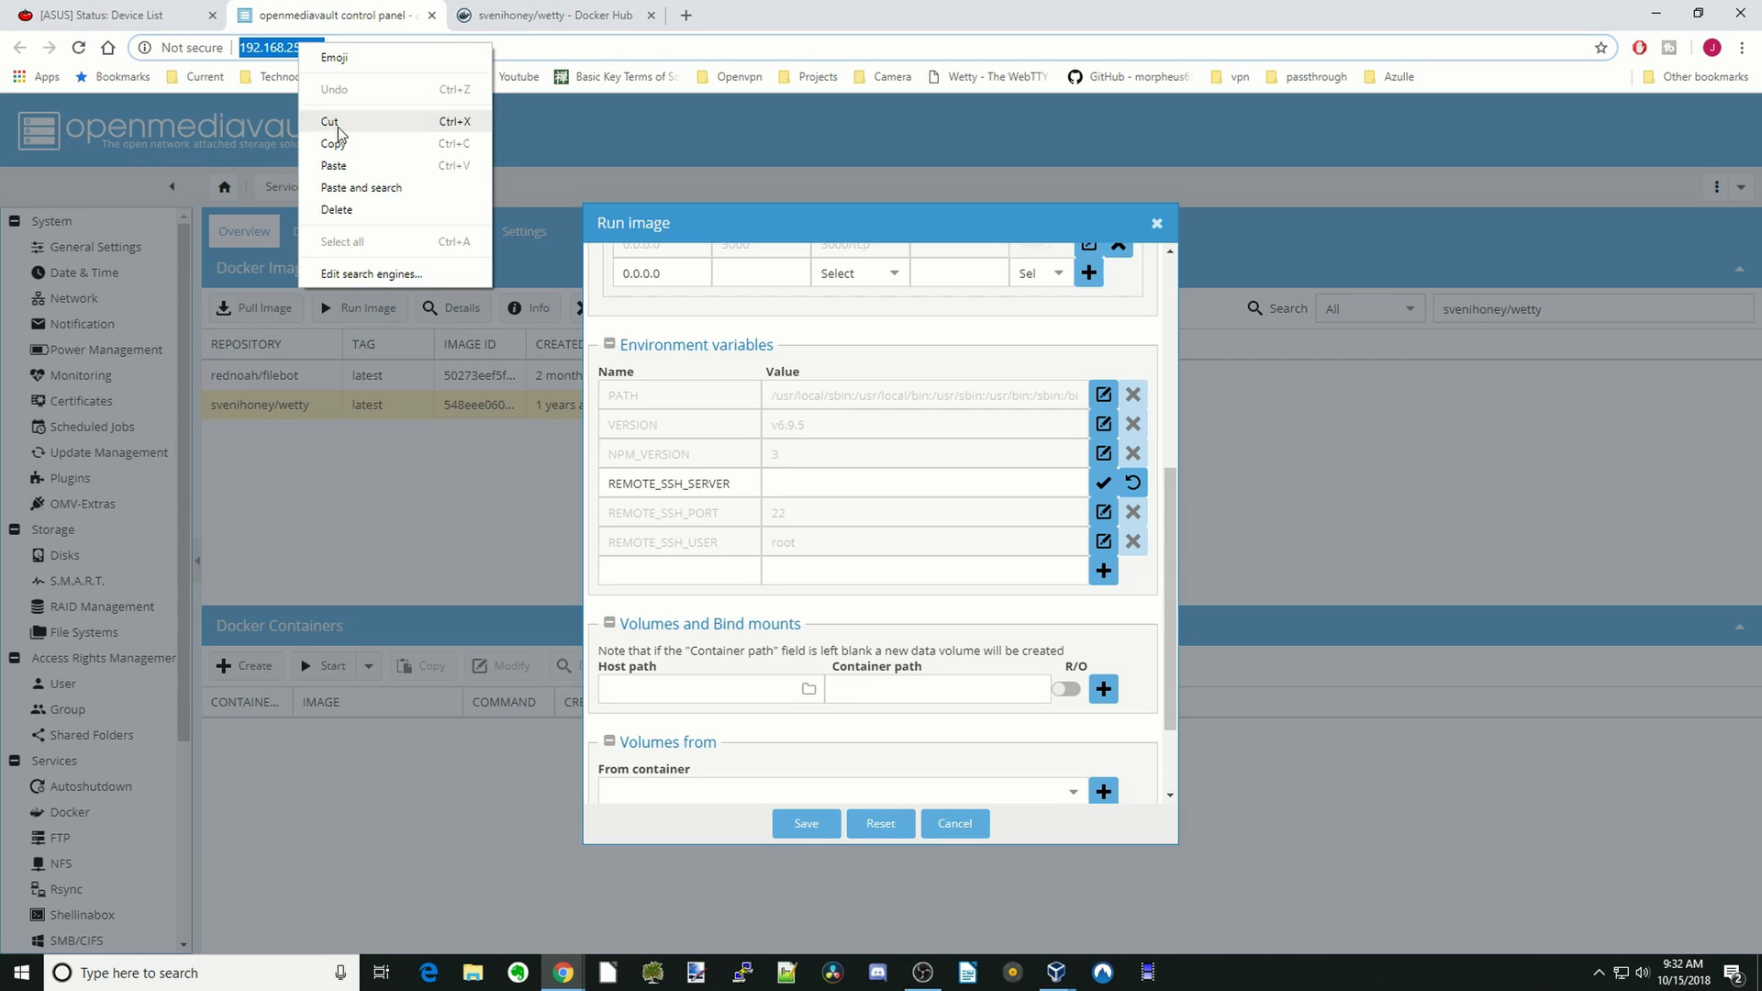
left_click(334, 143)
left_click(786, 481)
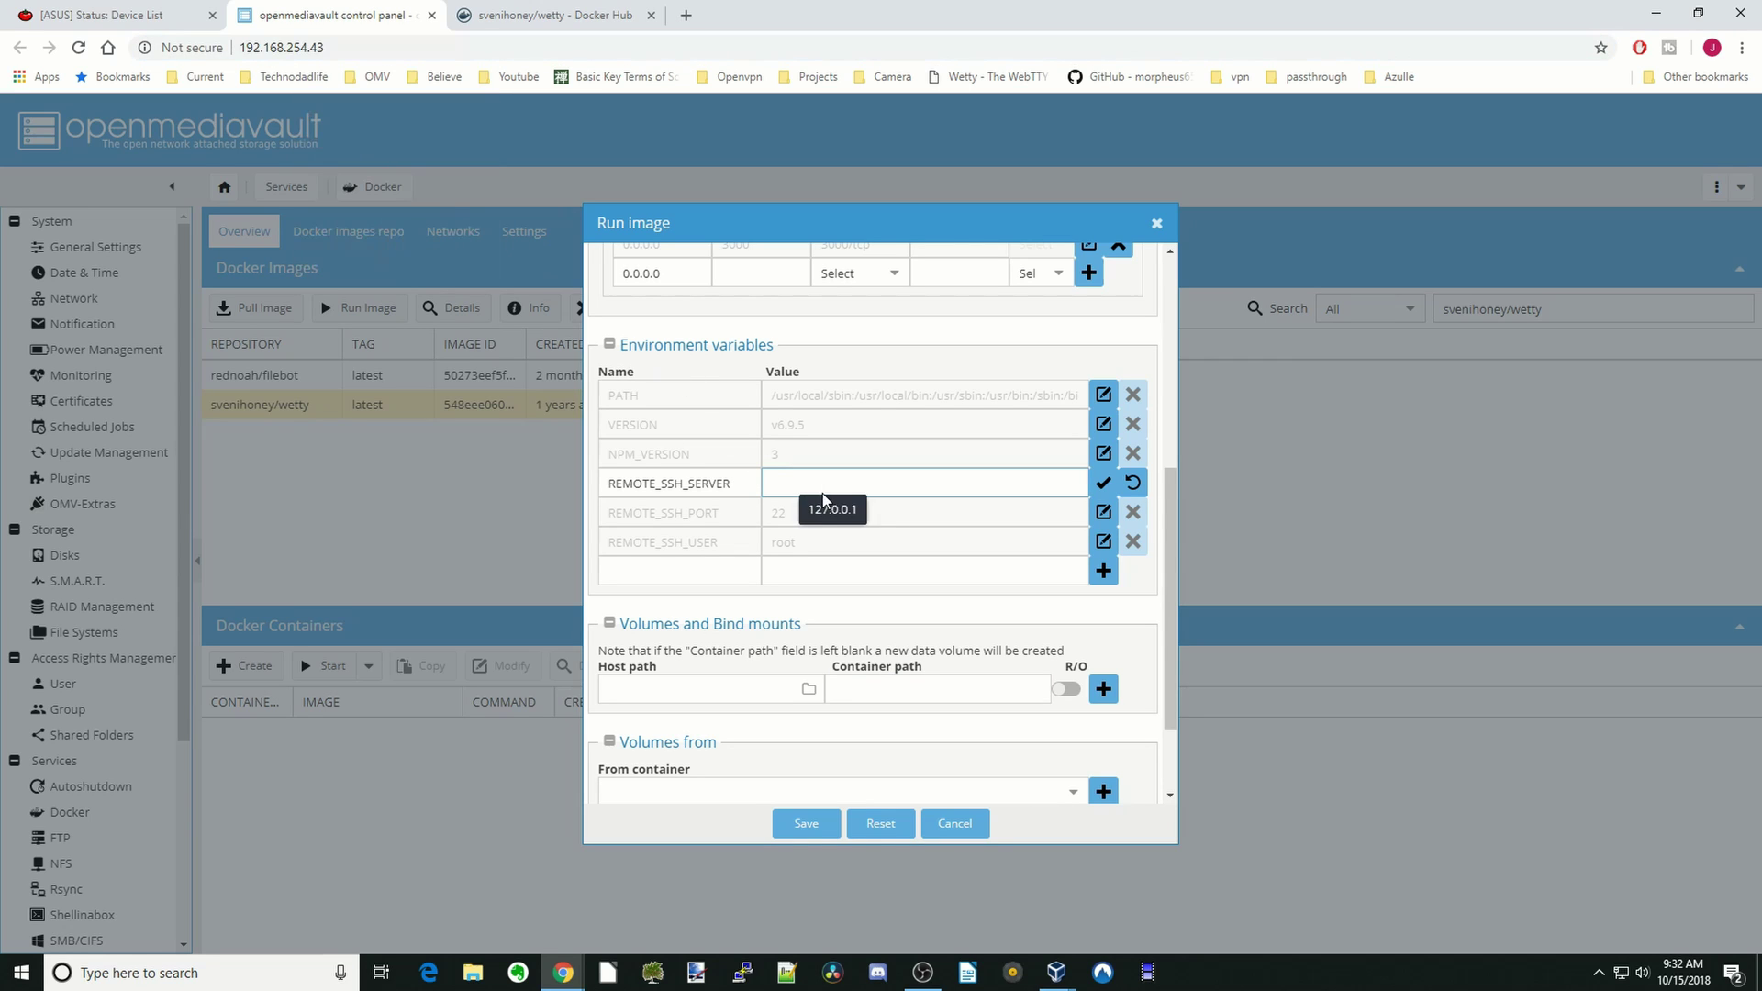
right_click(820, 484)
left_click(854, 650)
key("Home")
key("Delete")
key("Delete")
key("Delete")
key("Delete")
key("Delete")
key("Delete")
key("Delete")
key("End")
key("BackSpace")
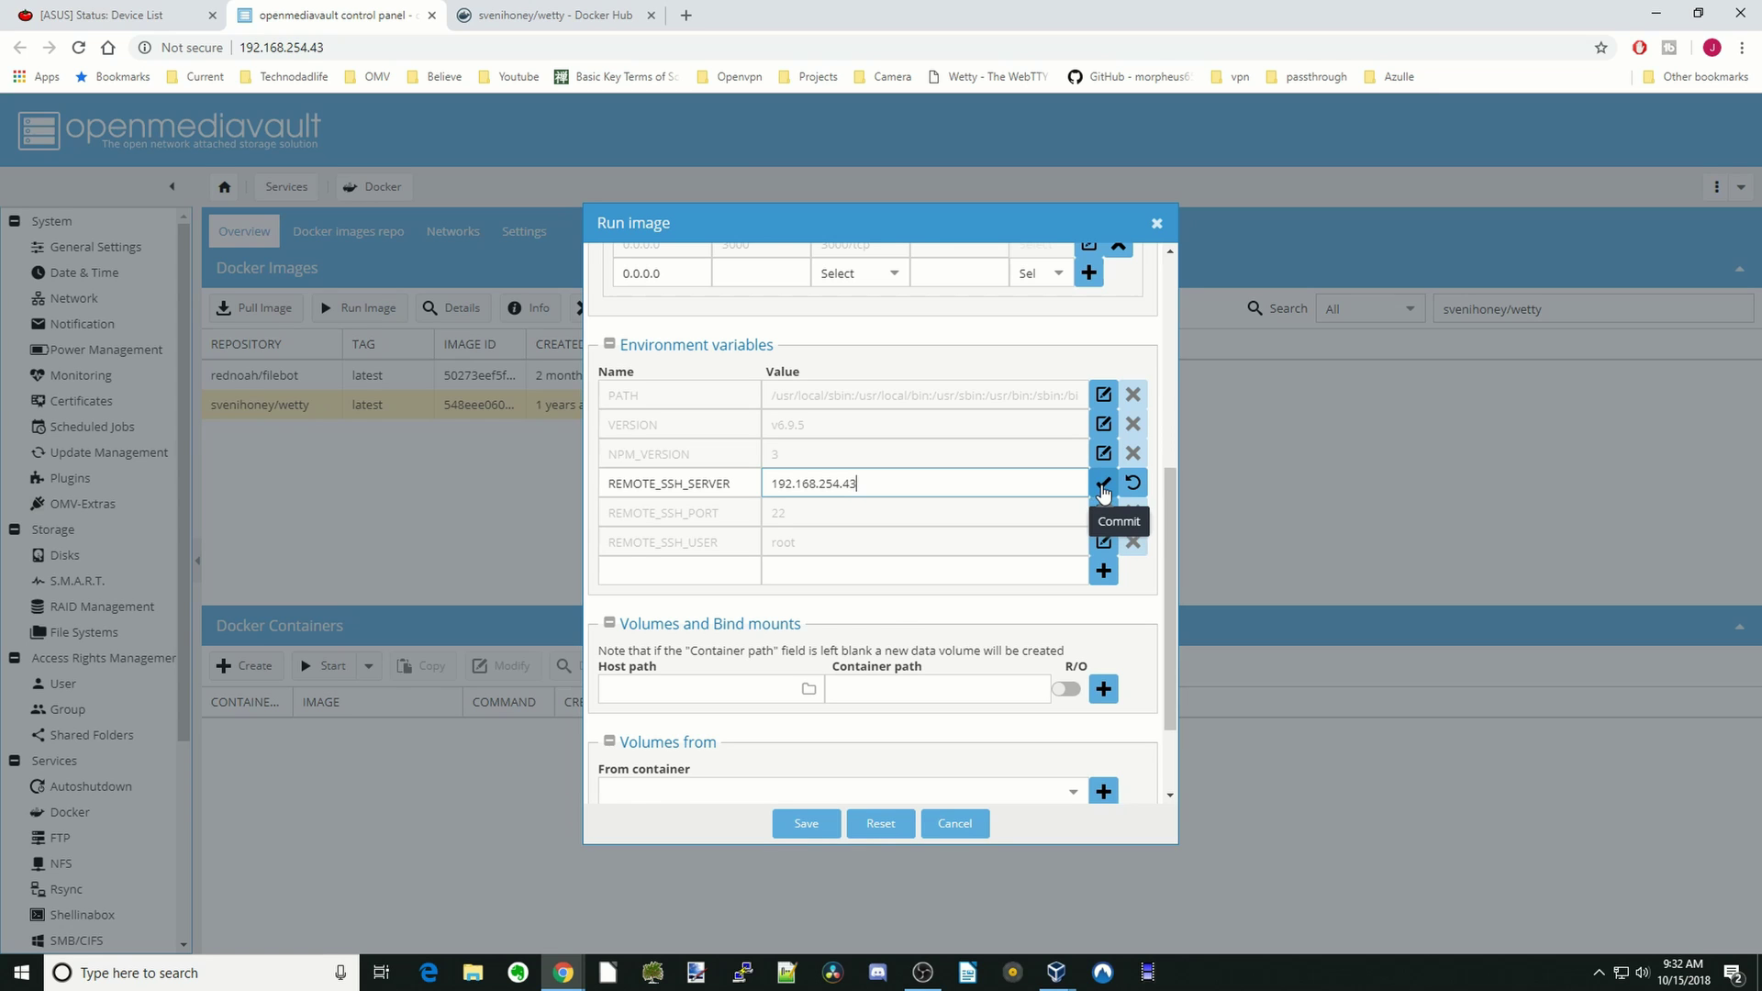
- Commit REMOTE_SSH_SERVER, REMOTE_SSH_PORT as 22 and REMOTE_SSH_USER as root
left_click(1103, 484)
left_click(1103, 513)
left_click(1103, 542)
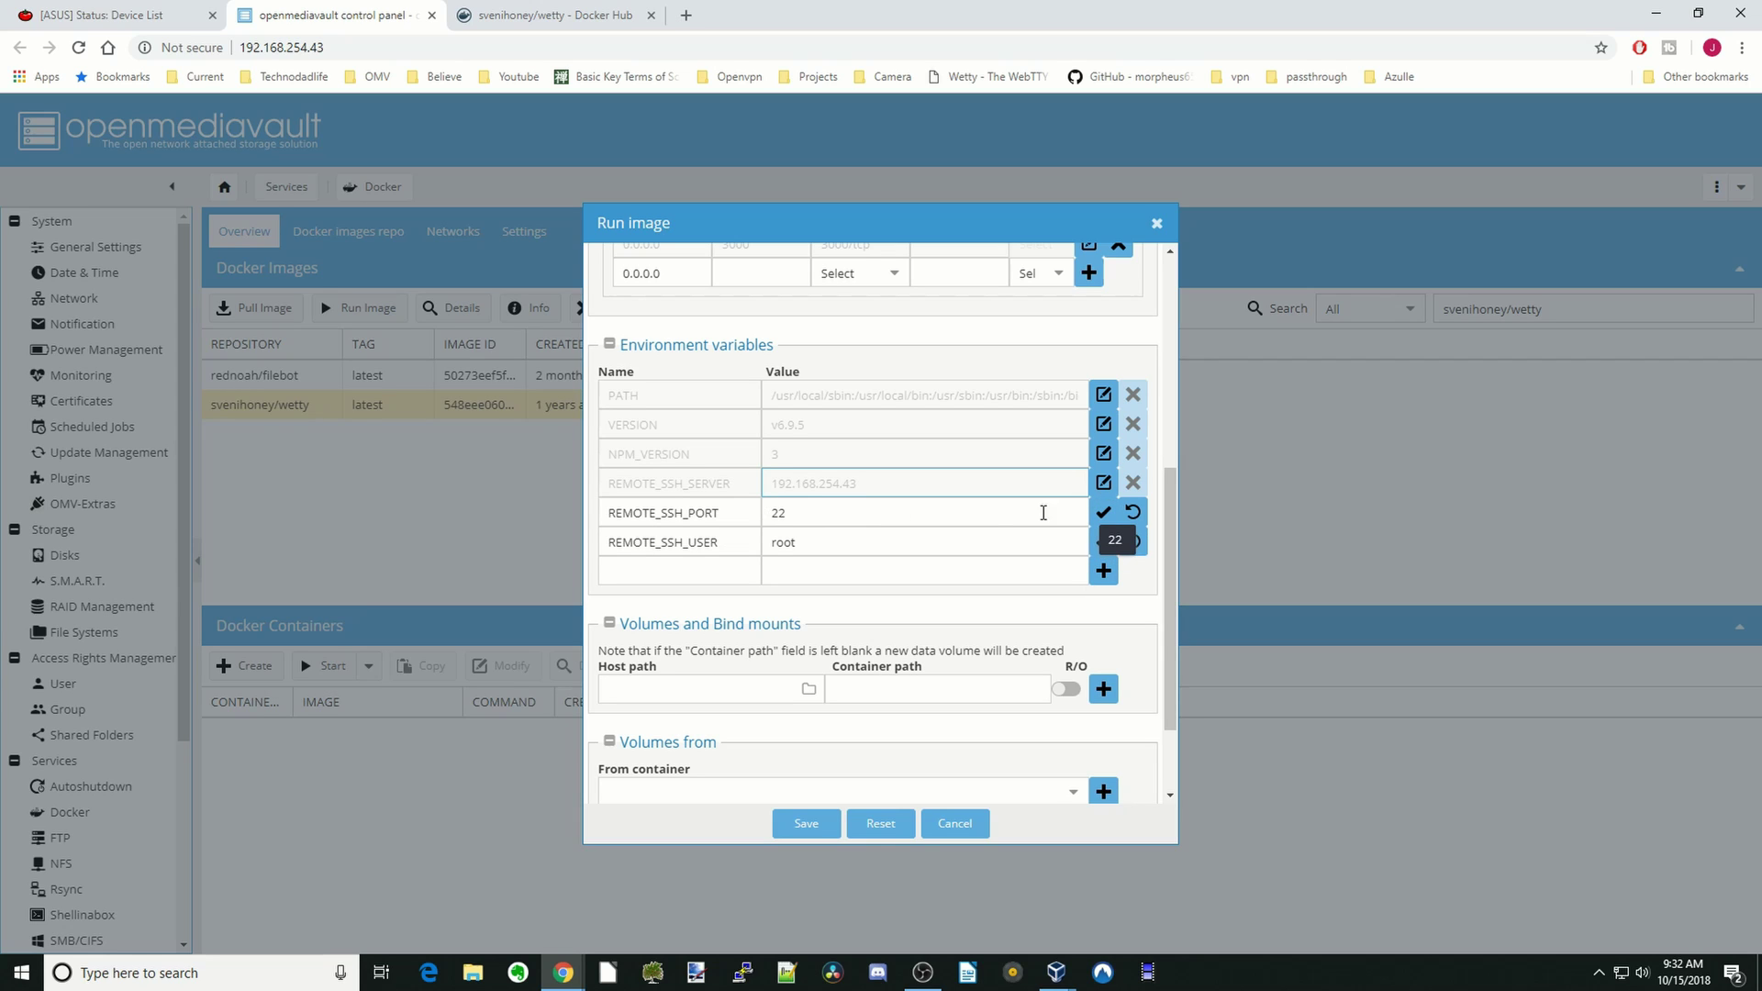
left_click(1103, 512)
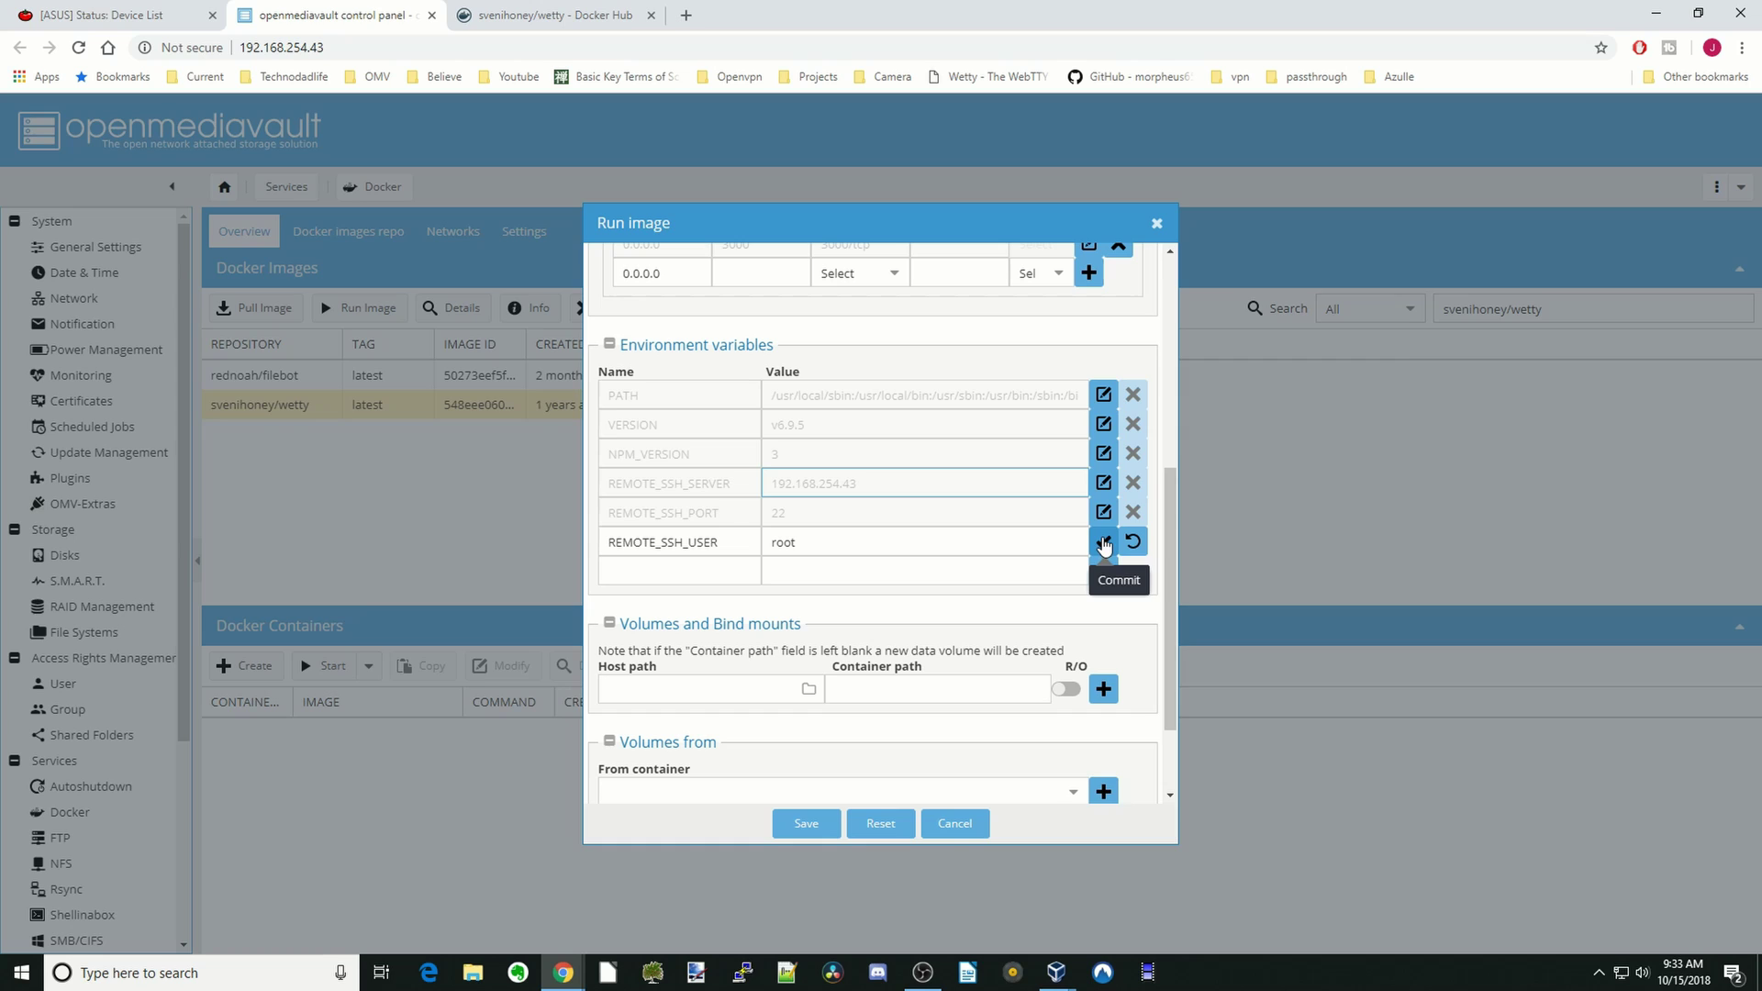
left_click(1105, 546)
- Save and start the wetty container, then copy the server address from the address bar
scroll(958, 569, "down", 2)
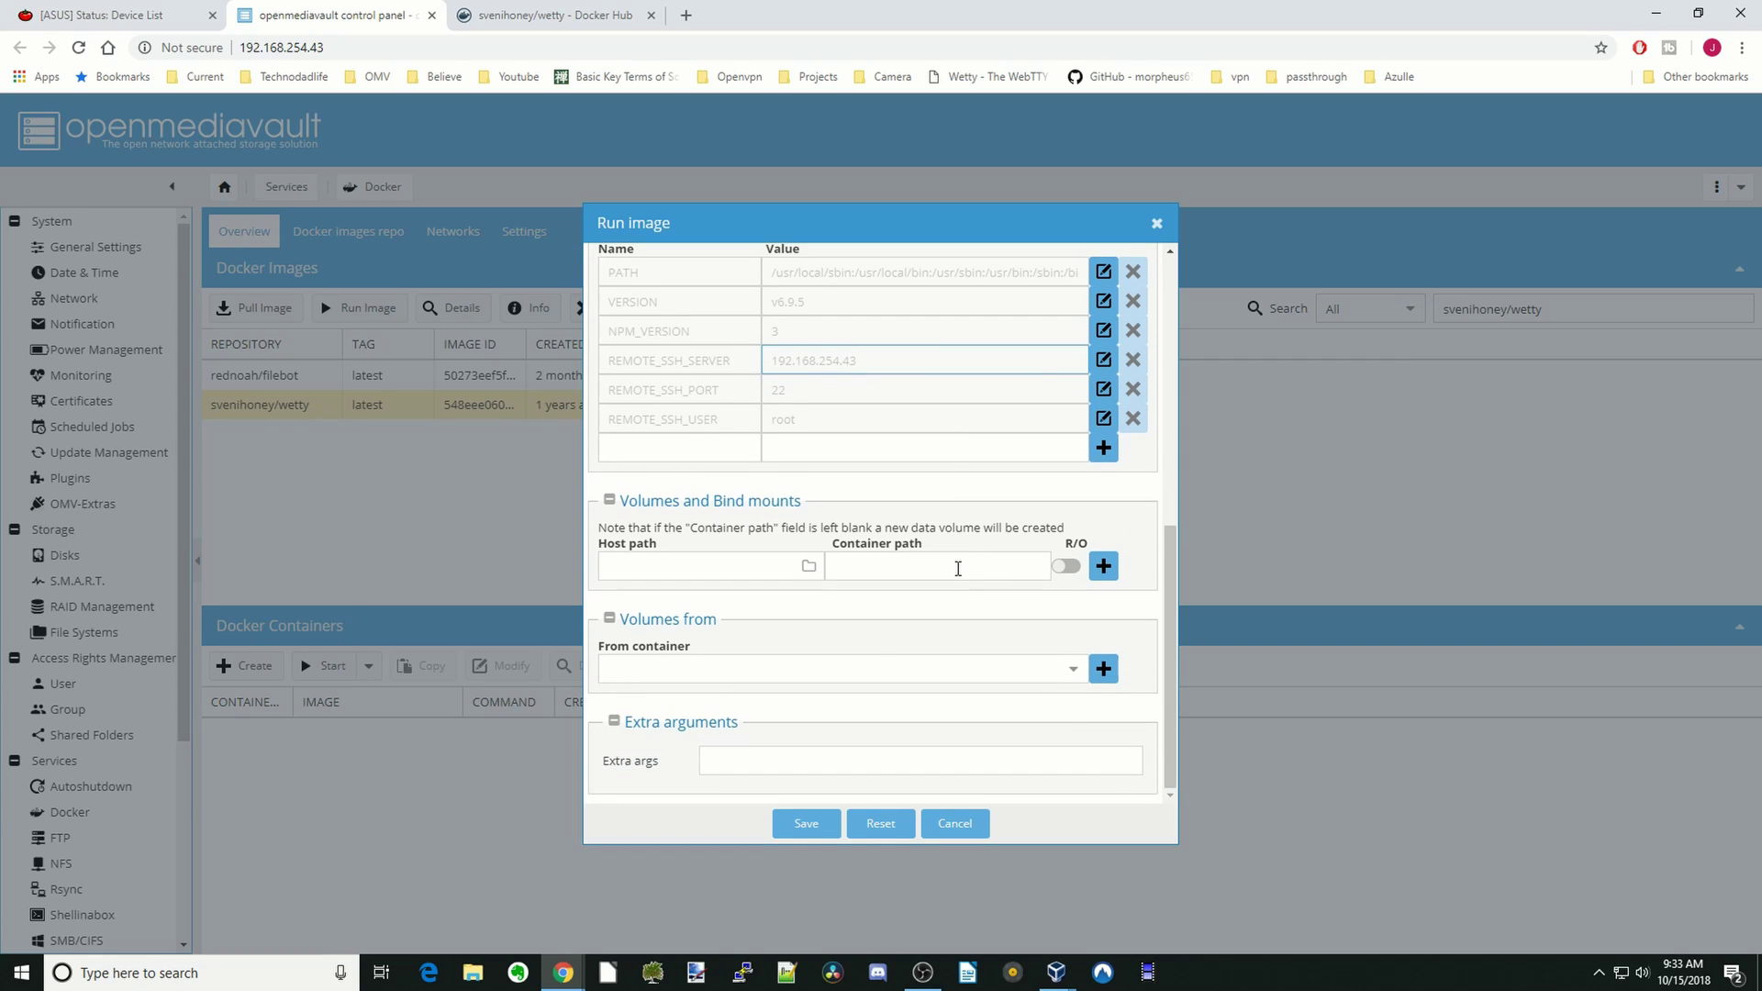
left_click(808, 825)
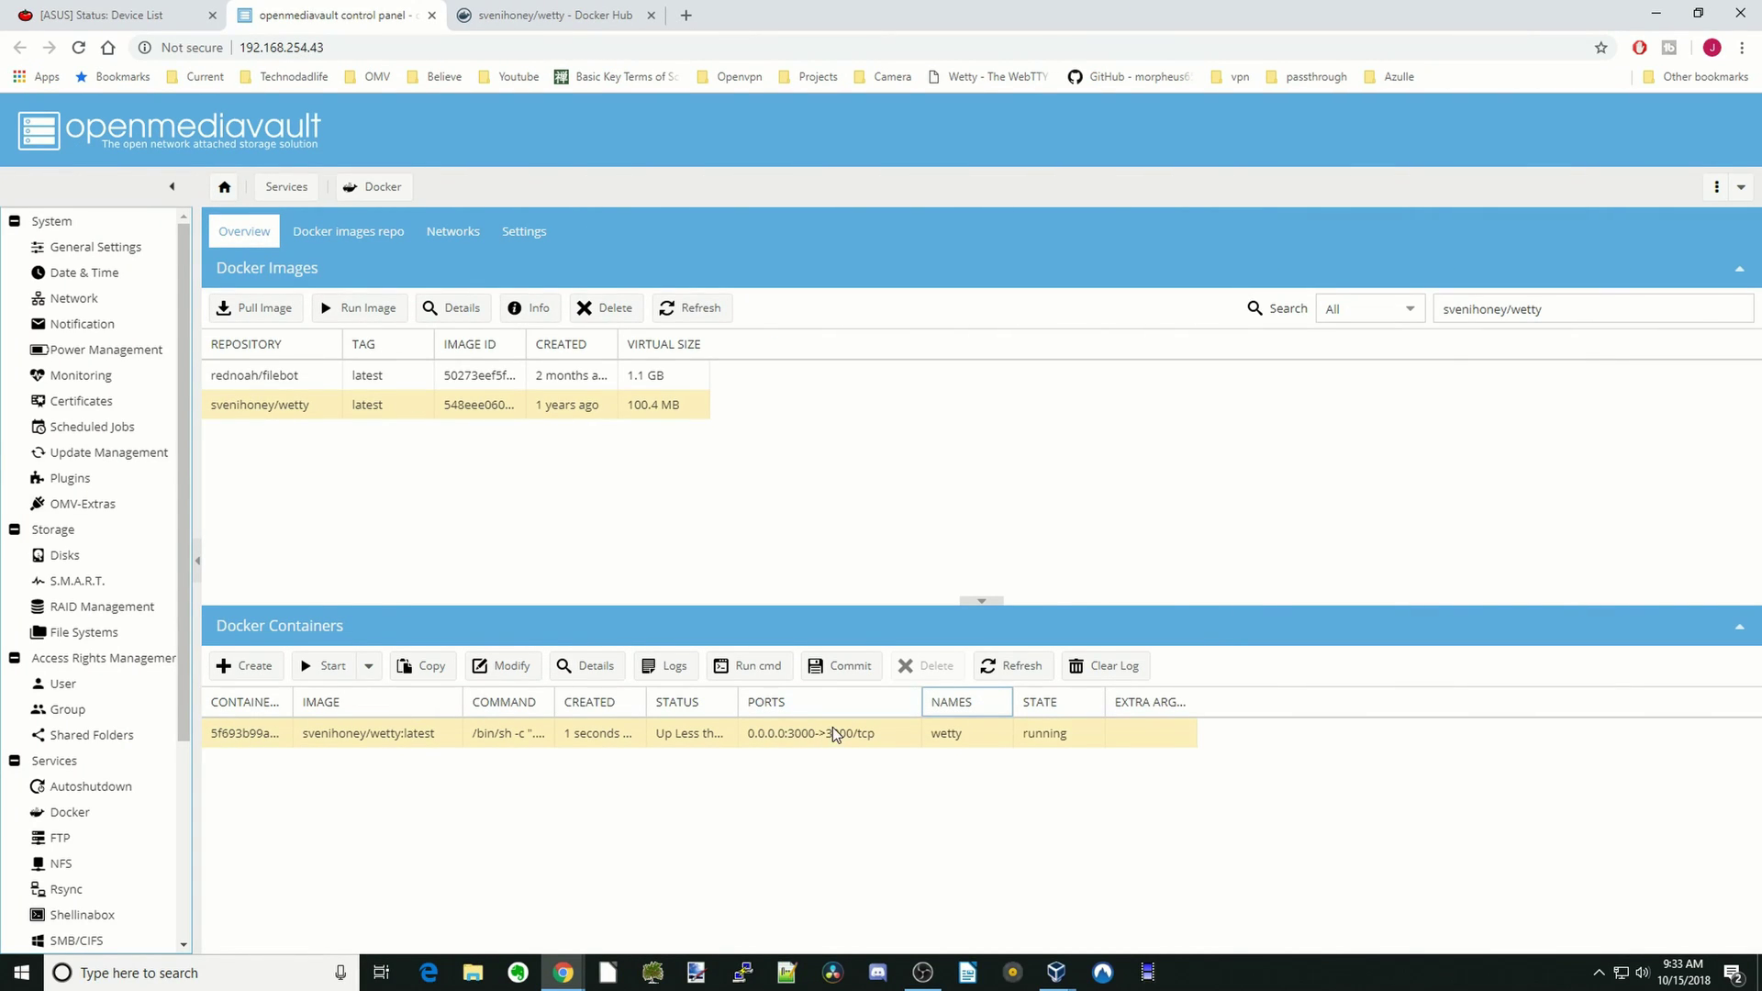
left_click(331, 52)
right_click(282, 48)
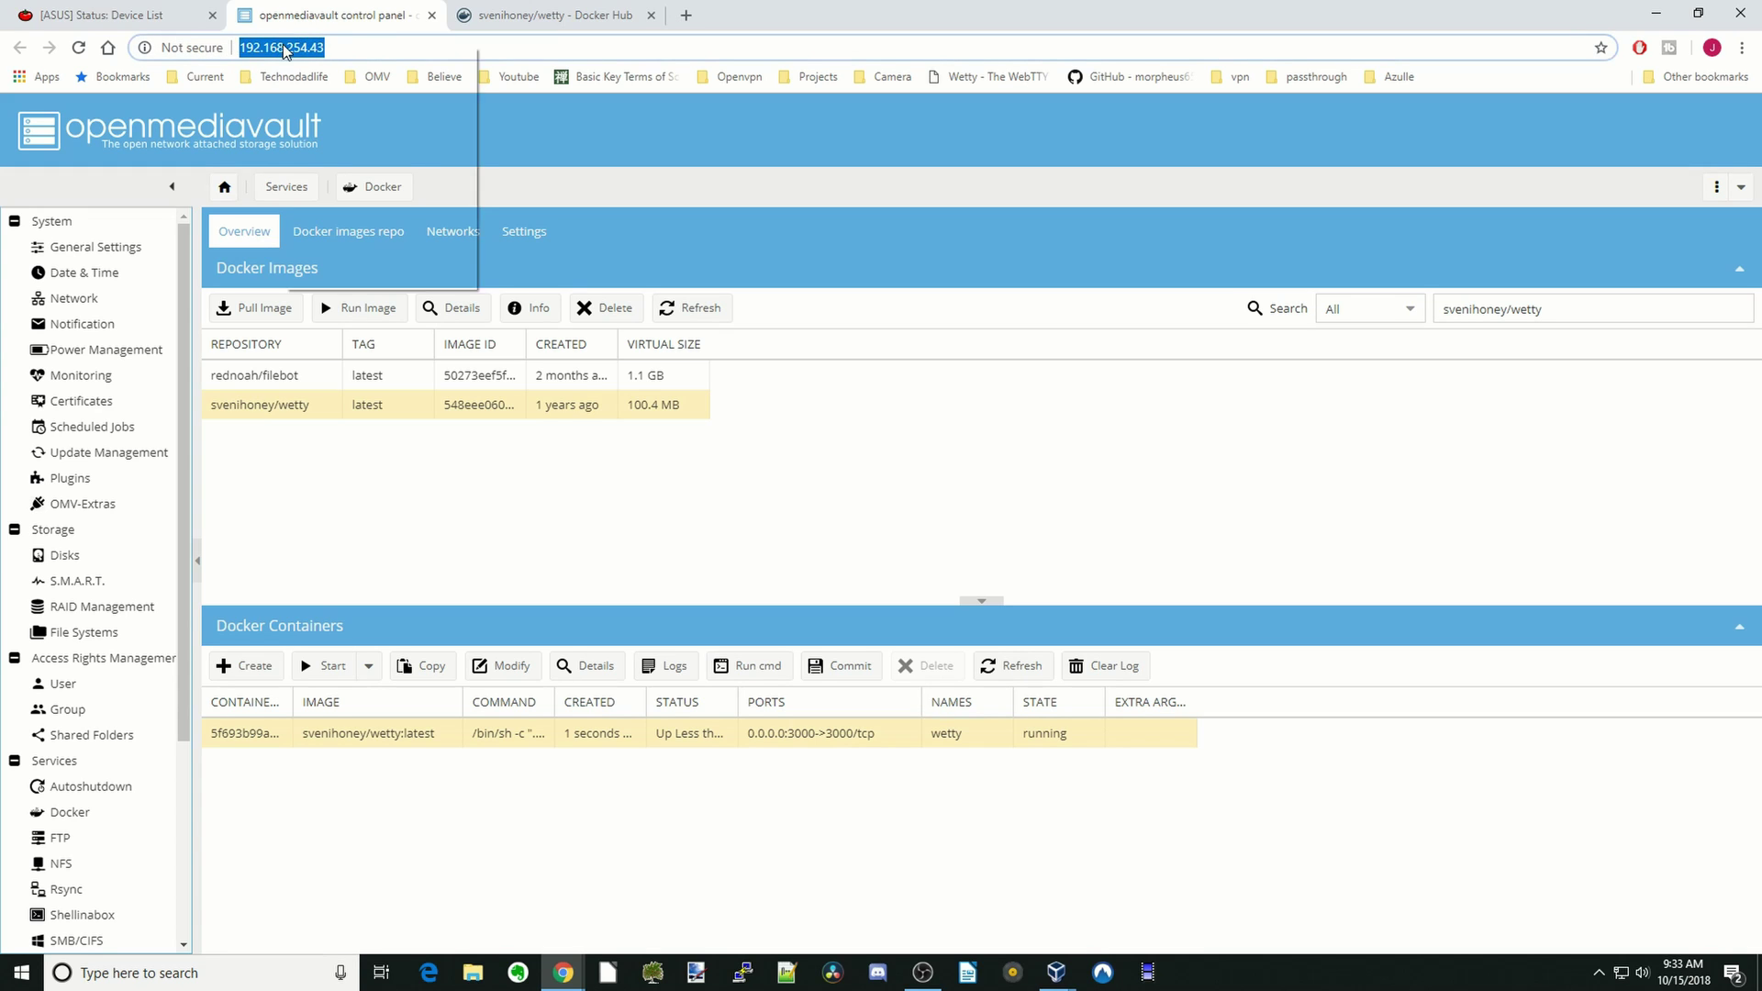
left_click(323, 145)
- In a new tab, load 192.168.254.43:3000 to reach the Wetty terminal
key("ctrl+t")
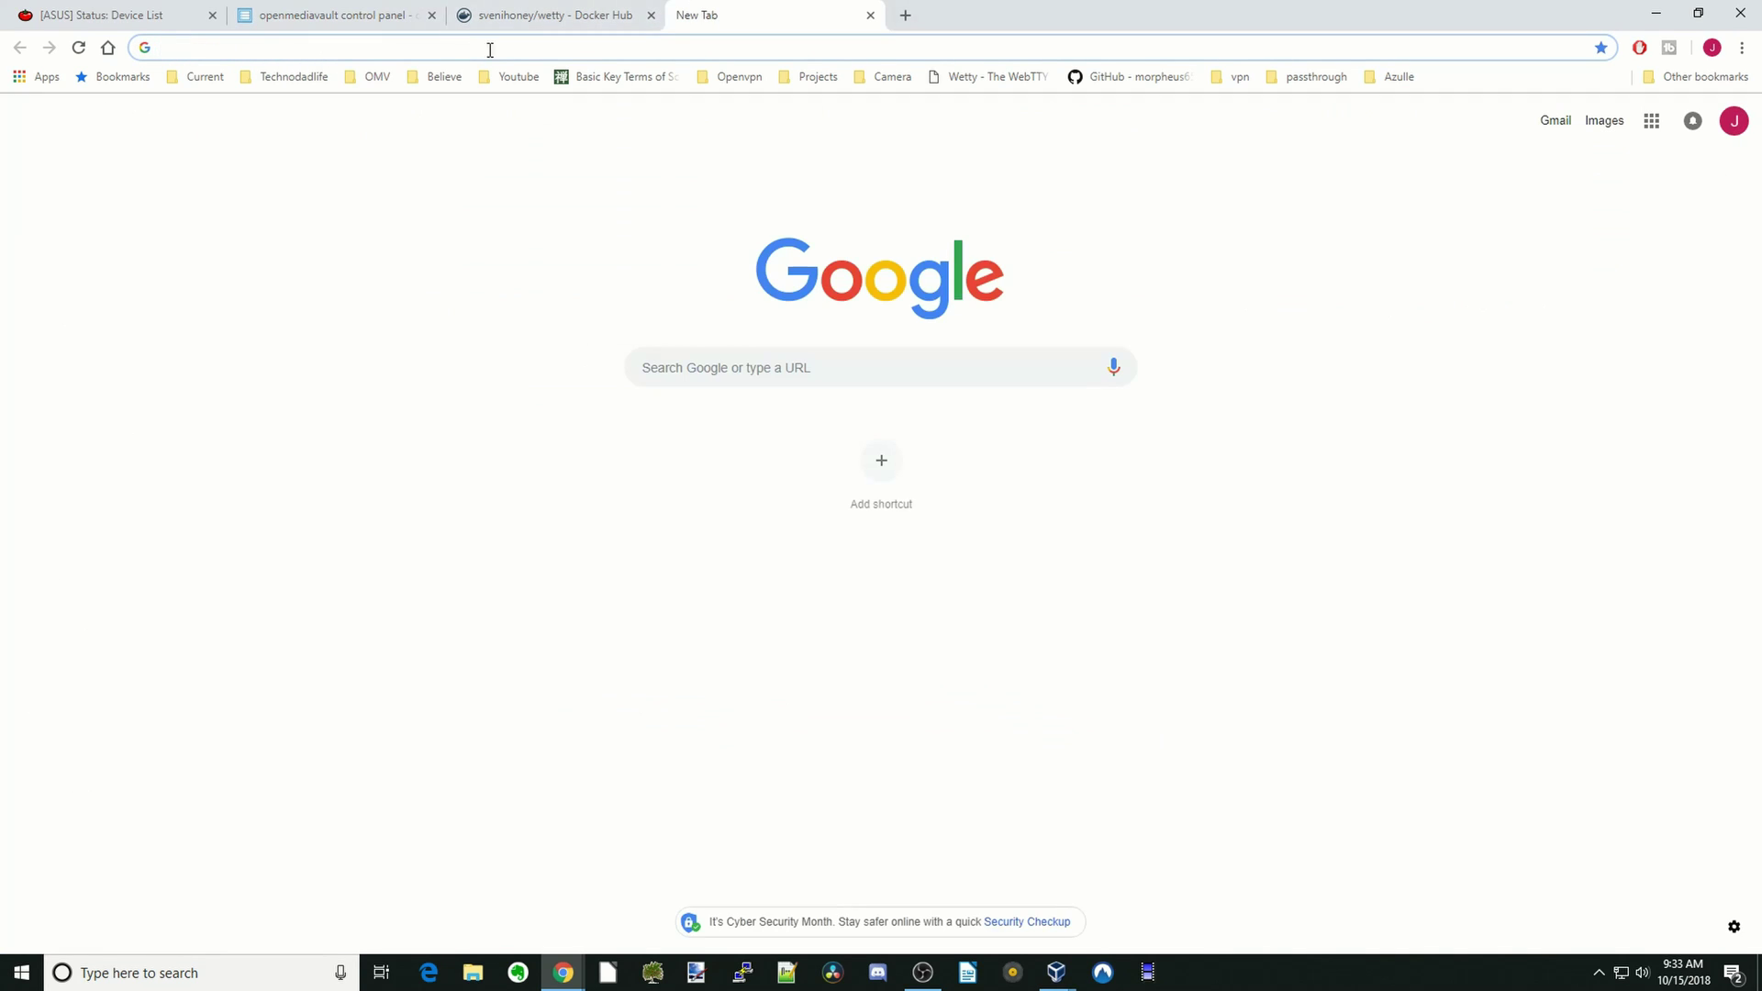
right_click(476, 51)
left_click(511, 173)
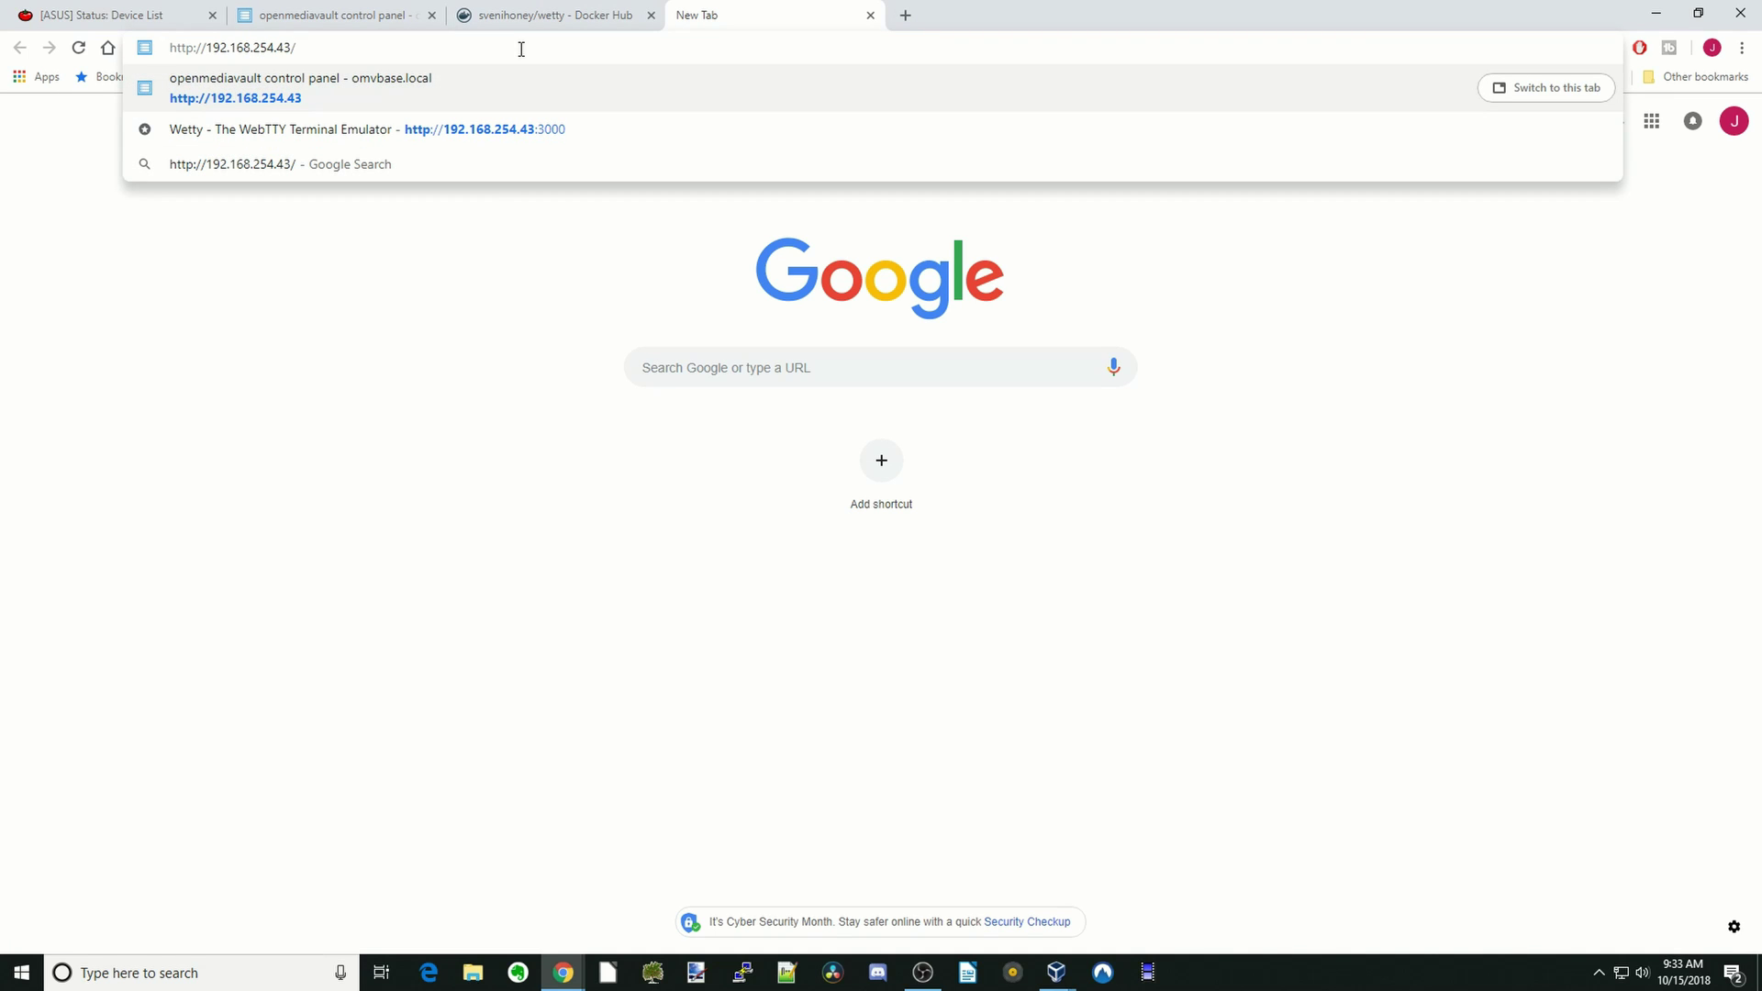
key("BackSpace")
type(":3000")
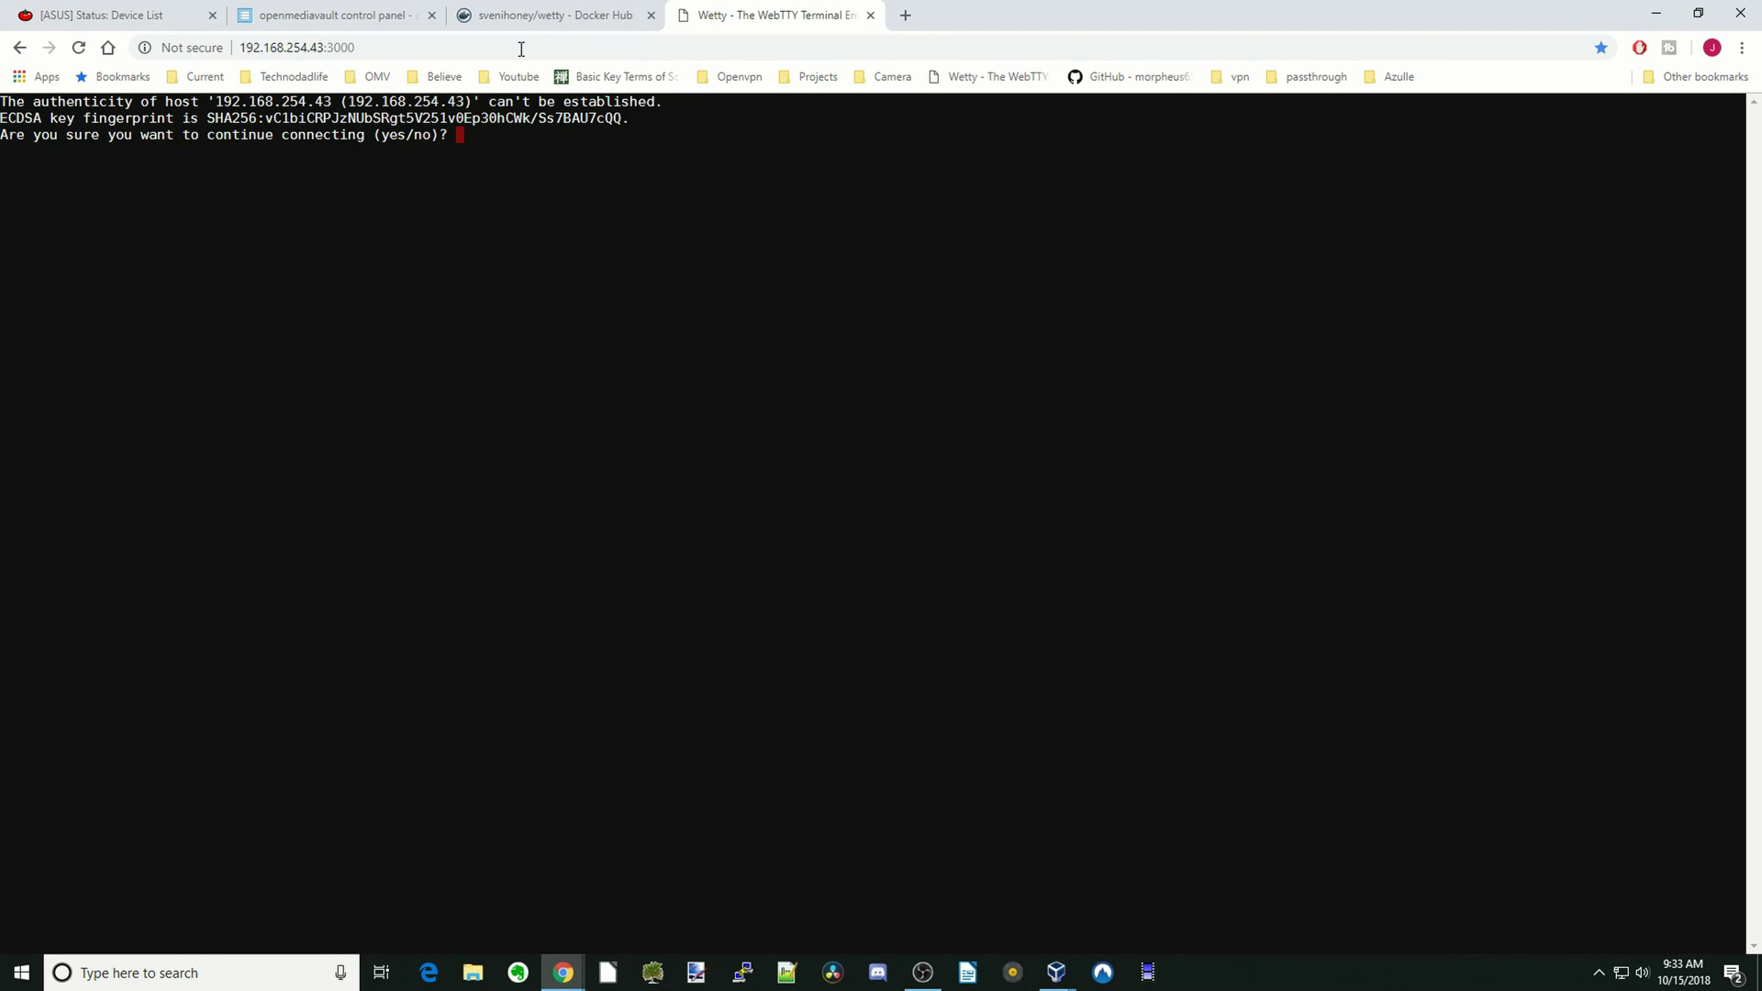
- Answer 'yes' to the host key, log in as root, and run 'id user1'
type("yes")
key("Return")
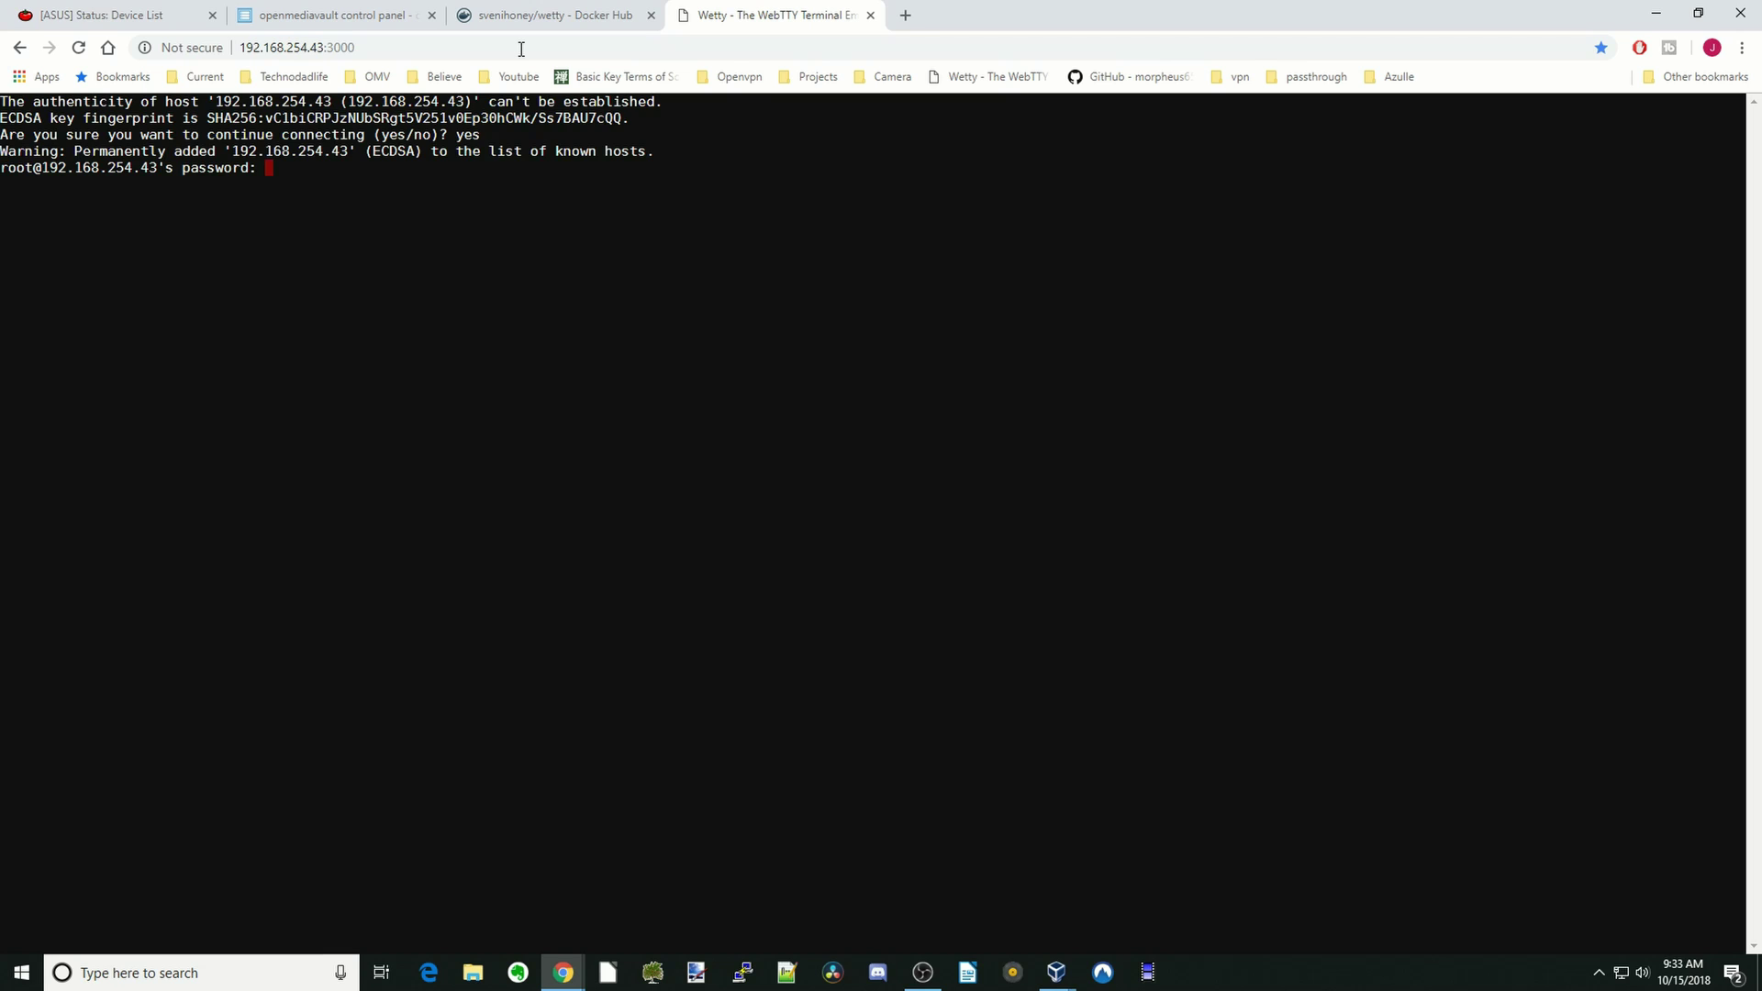
key("Return")
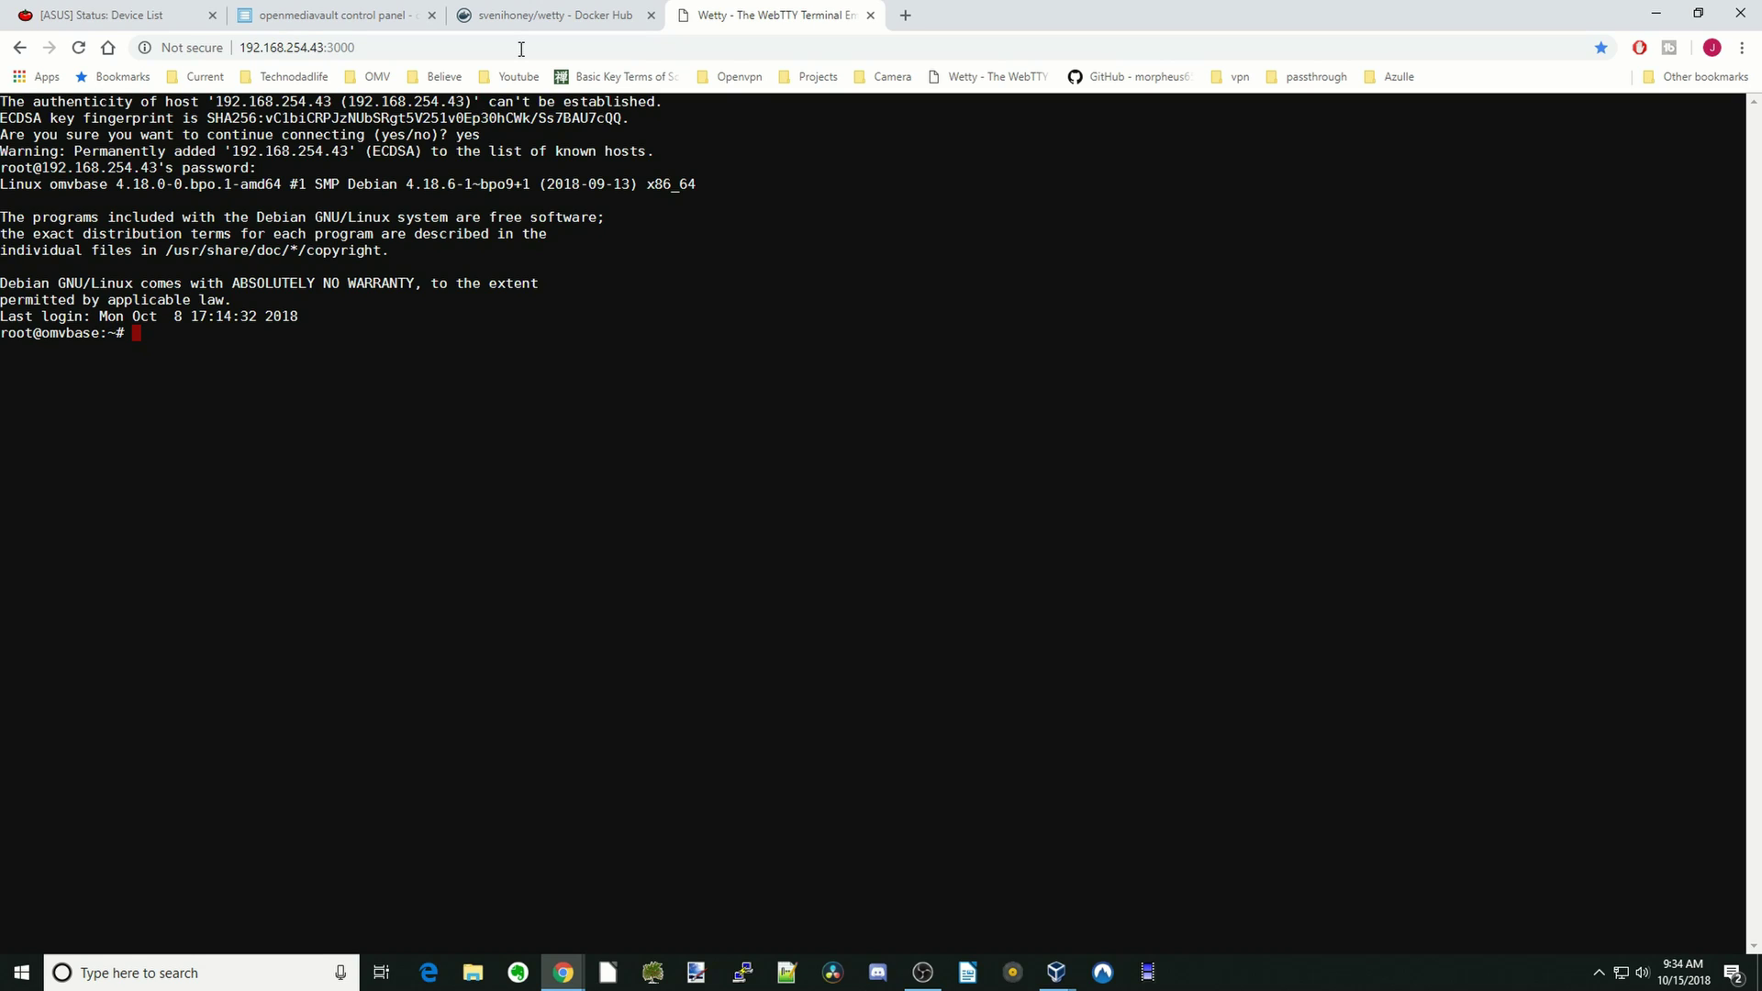
type("id user1")
key("Return")
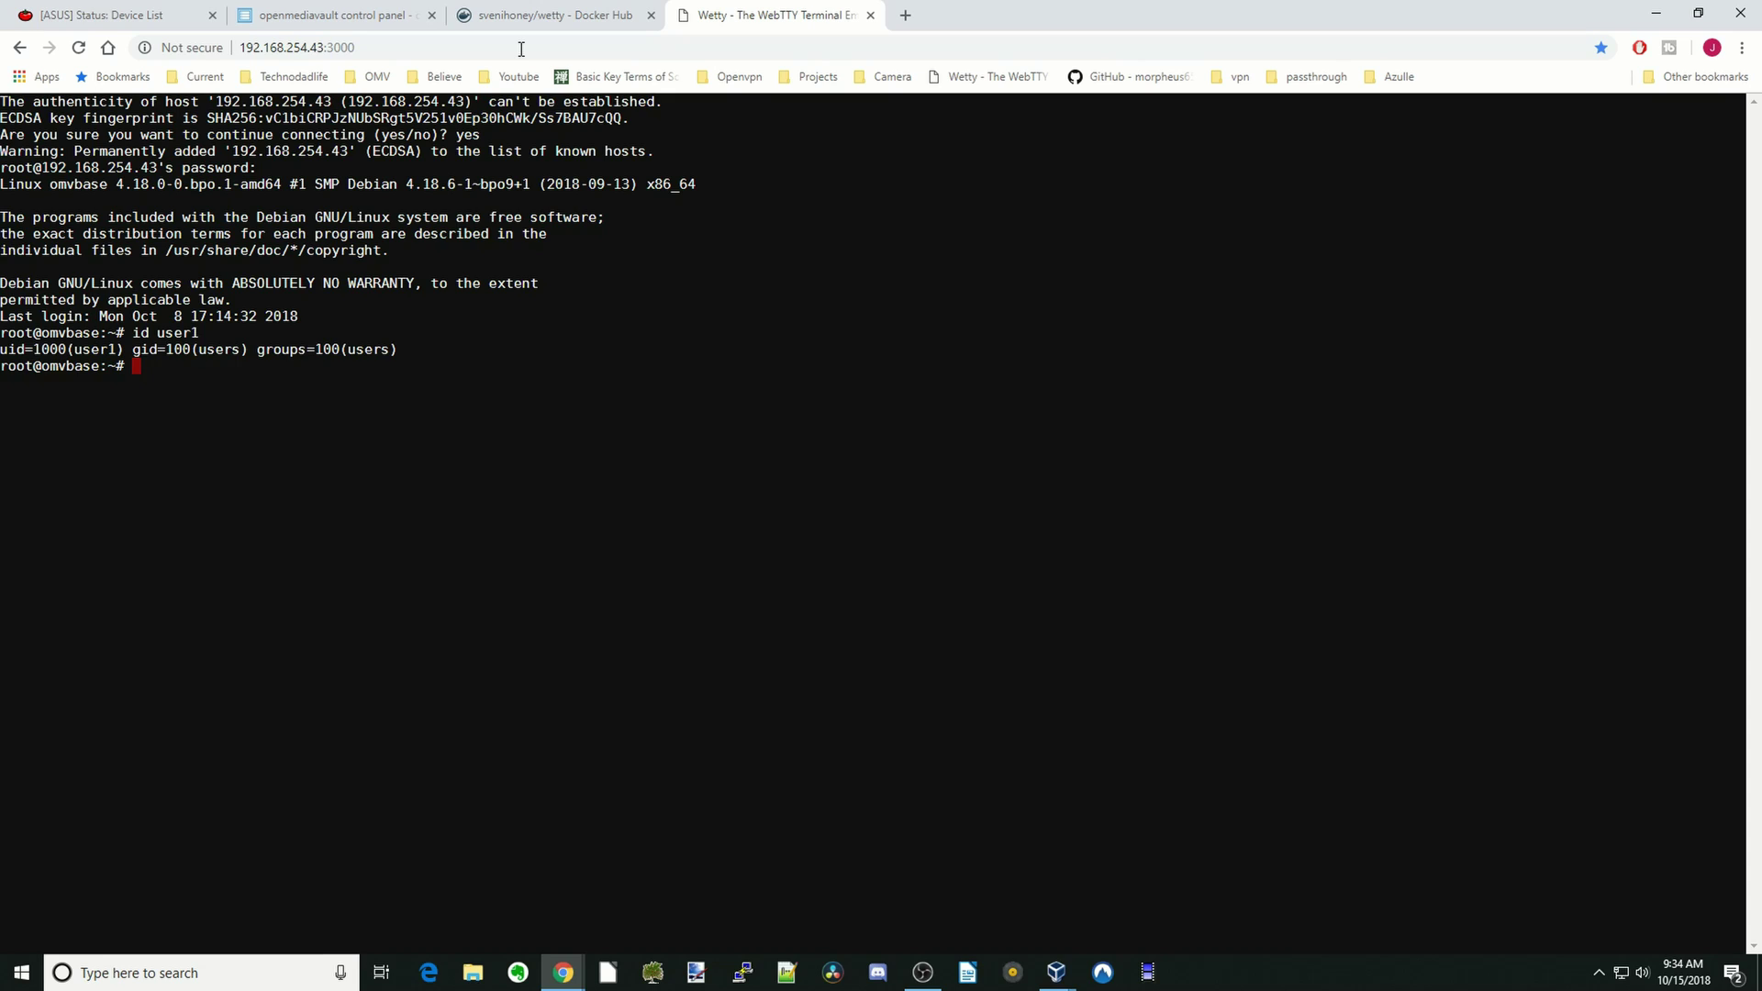
- Run 'apt-get update' at the root prompt, then type 'clear'
type("apt-get update")
key("Return")
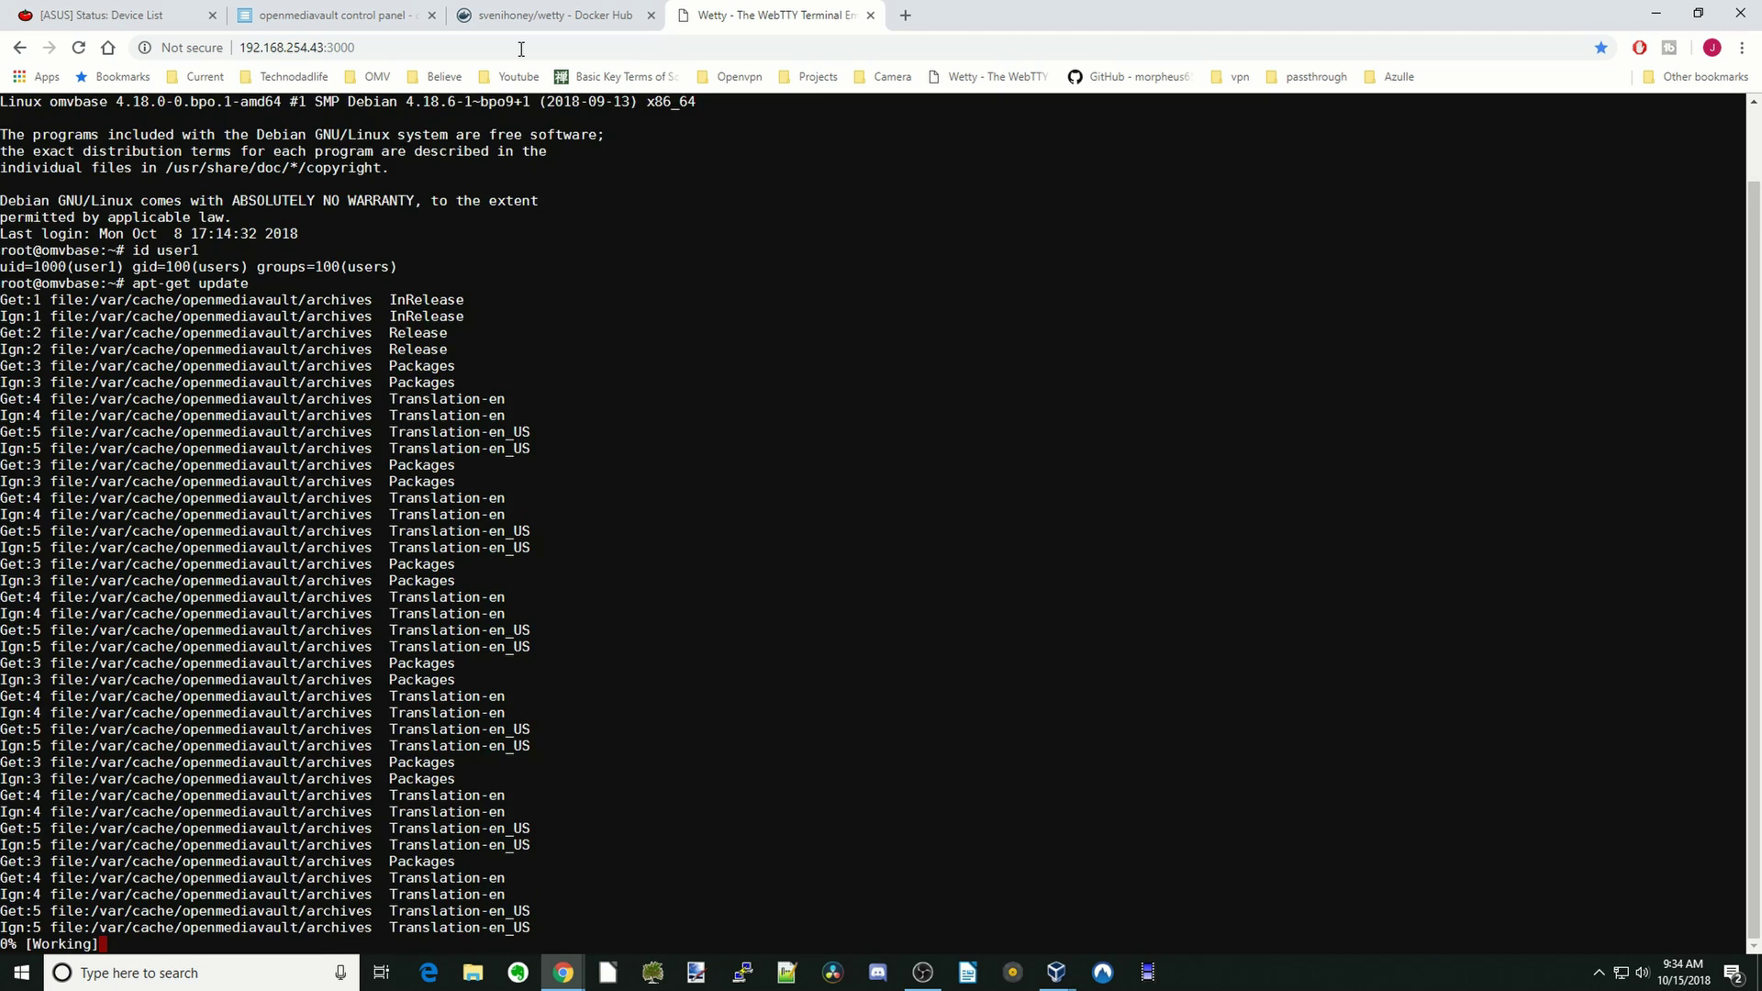
type("clear")
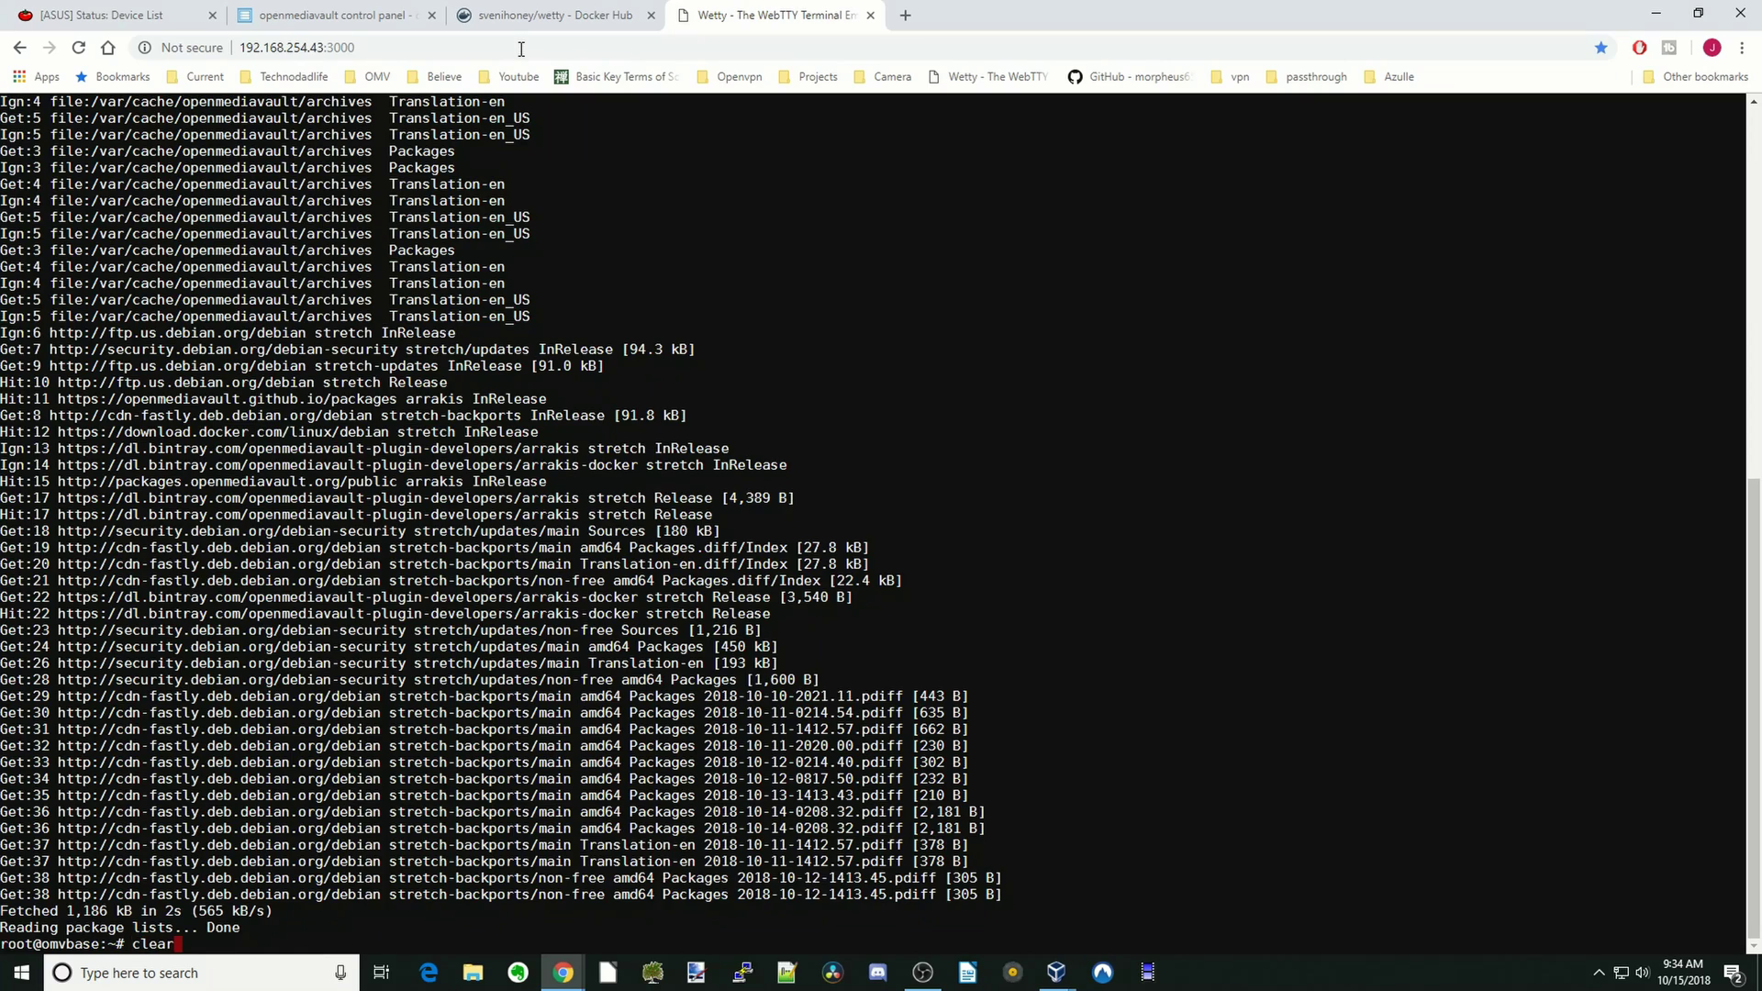